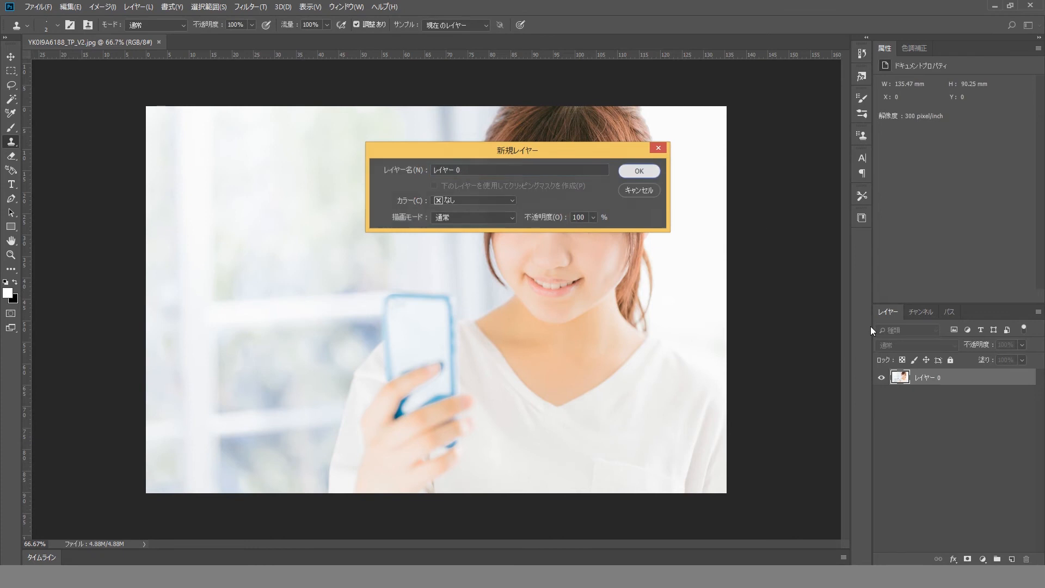
- Convert the background into the layer レイヤー 0, duplicate it, and hide the original
{"action": "key", "text": "Return"}
{"action": "key", "text": "ctrl+j"}
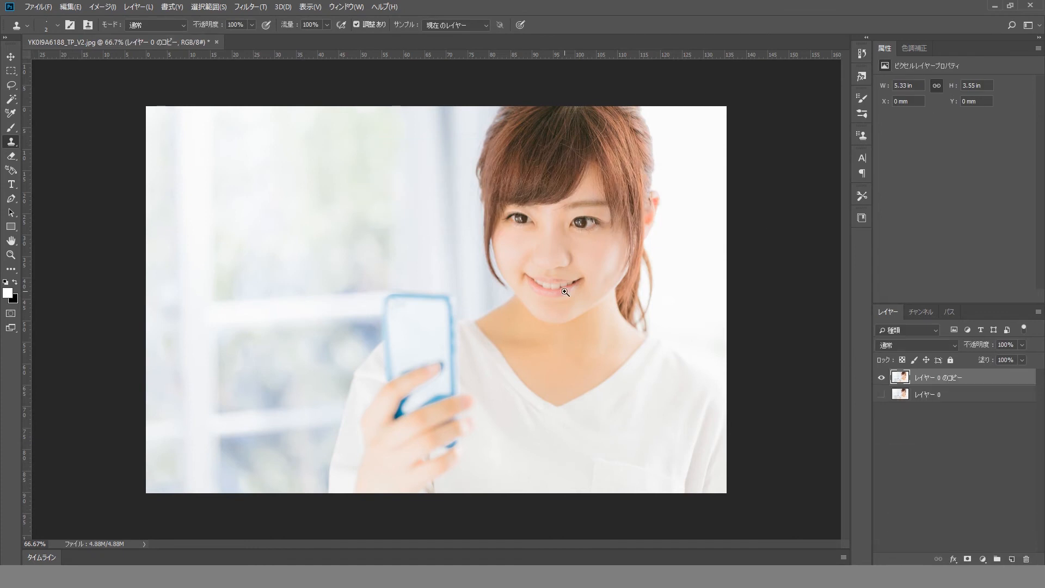
- Select the mouth area roughly with the Lasso tool and cut it to a new layer, hiding the face layer beneath
{"action": "left_click", "coordinate": [565, 292]}
{"action": "left_click", "coordinate": [534, 285]}
{"action": "key", "text": "l"}
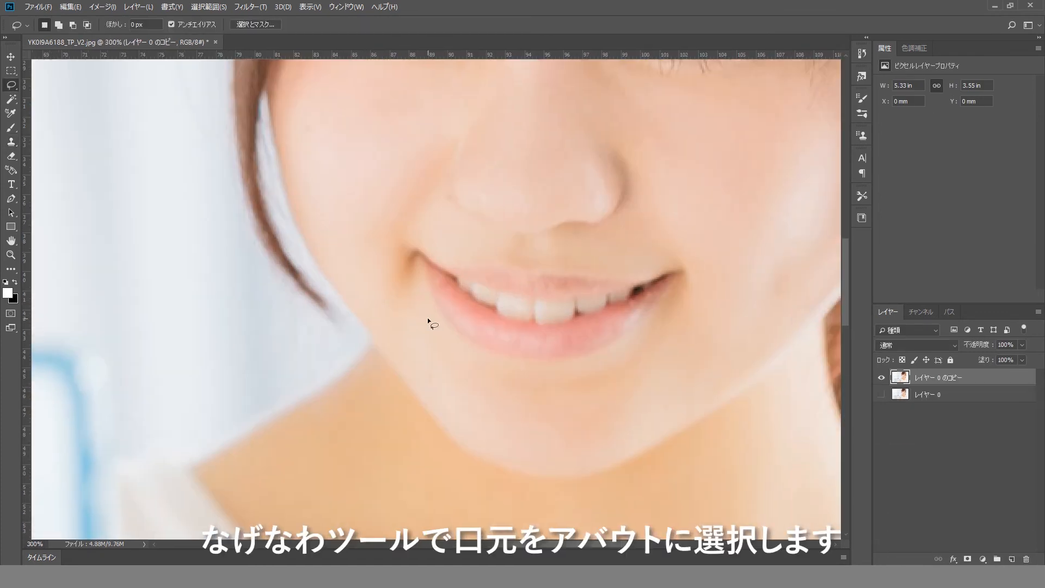
{"action": "left_click_drag", "start_coordinate": [536, 269], "coordinate": [648, 260]}
{"action": "mouse_move", "coordinate": [704, 291]}
{"action": "left_mouse_down"}
{"action": "mouse_move", "coordinate": [669, 337]}
{"action": "mouse_move", "coordinate": [611, 367]}
{"action": "left_mouse_up"}
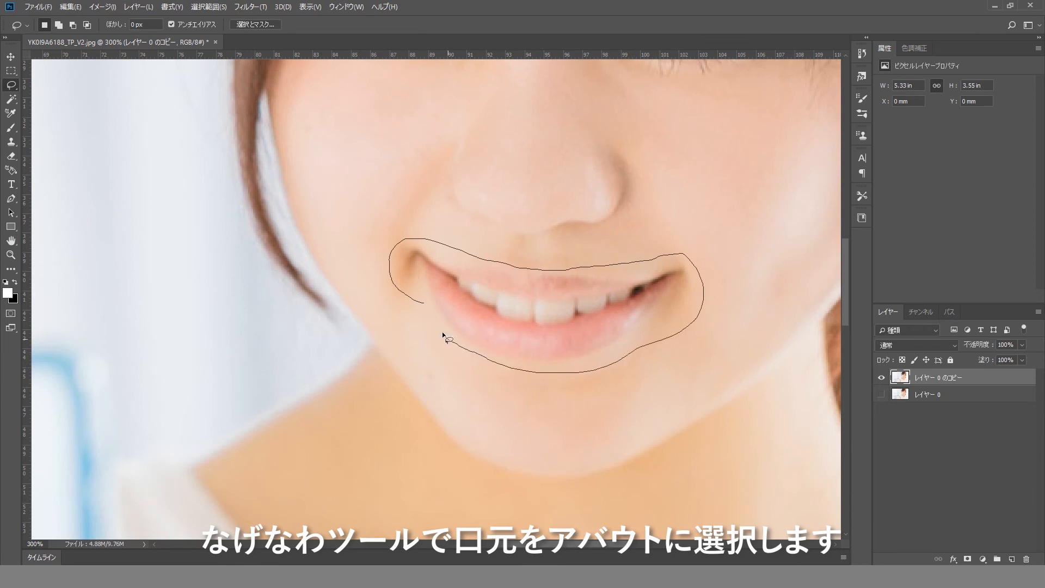
{"action": "left_click_drag", "start_coordinate": [419, 304], "coordinate": [431, 321]}
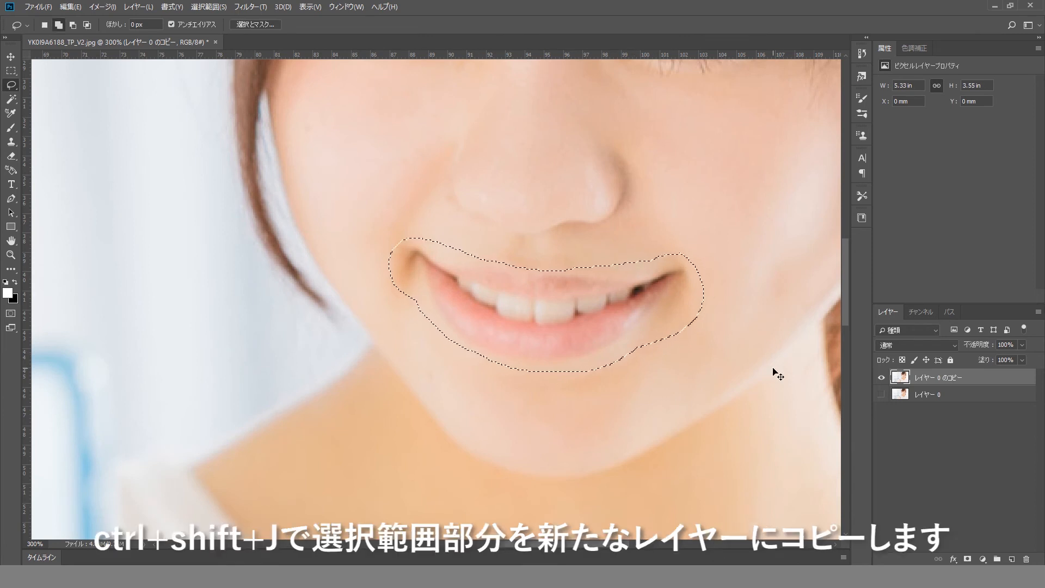
{"action": "key", "text": "ctrl+shift+j"}
{"action": "left_click", "coordinate": [881, 394]}
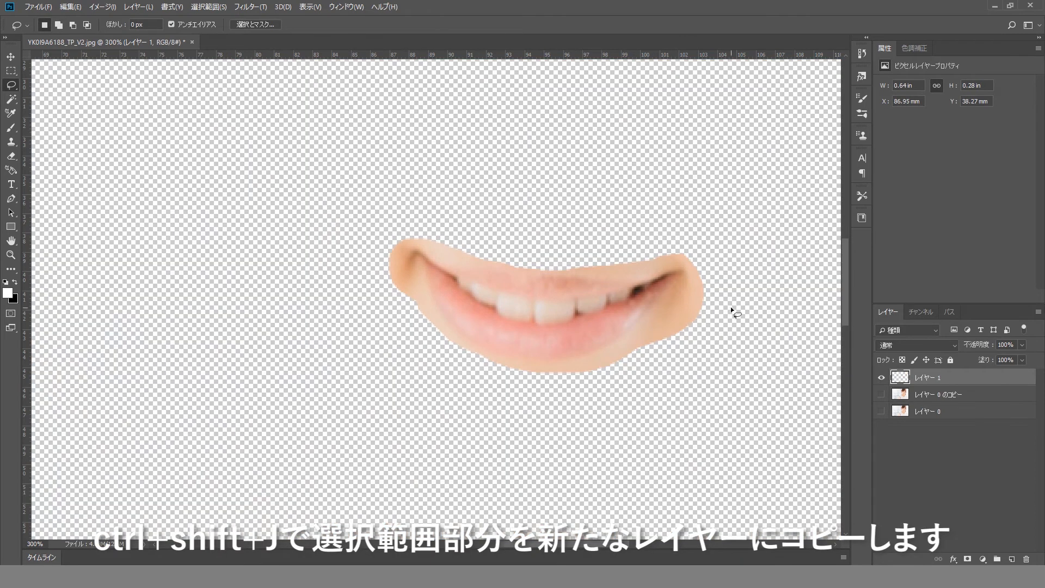
- Lasso the upper lip along the mid-line of the teeth and cut it to its own layer, hiding the lower-lip layer
{"action": "left_click", "coordinate": [518, 294], "text": "ctrl"}
{"action": "left_click", "coordinate": [522, 297], "text": "ctrl"}
{"action": "left_click_drag", "start_coordinate": [522, 297], "coordinate": [486, 325]}
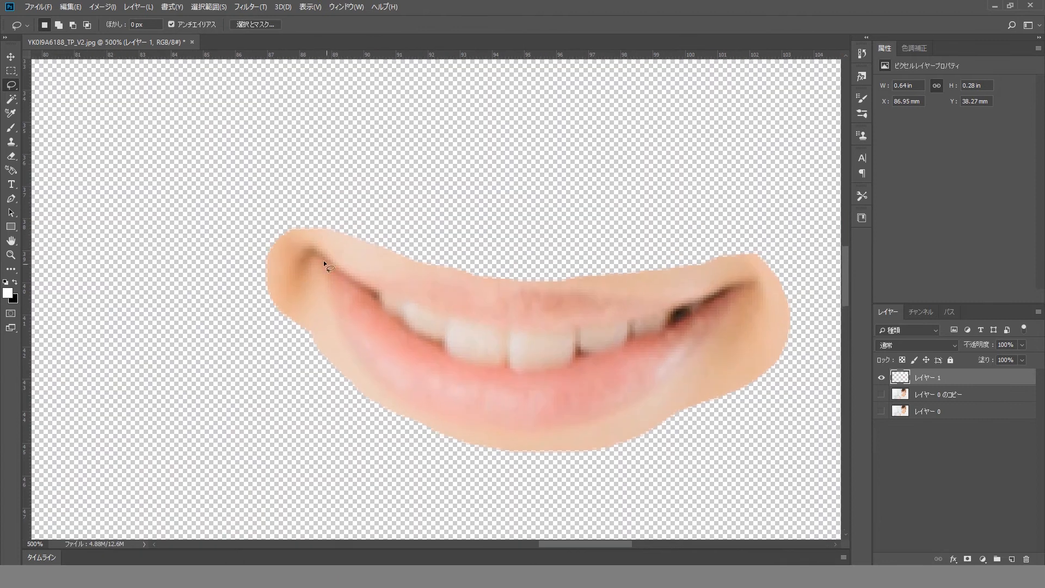
{"action": "left_click_drag", "start_coordinate": [303, 244], "coordinate": [313, 256]}
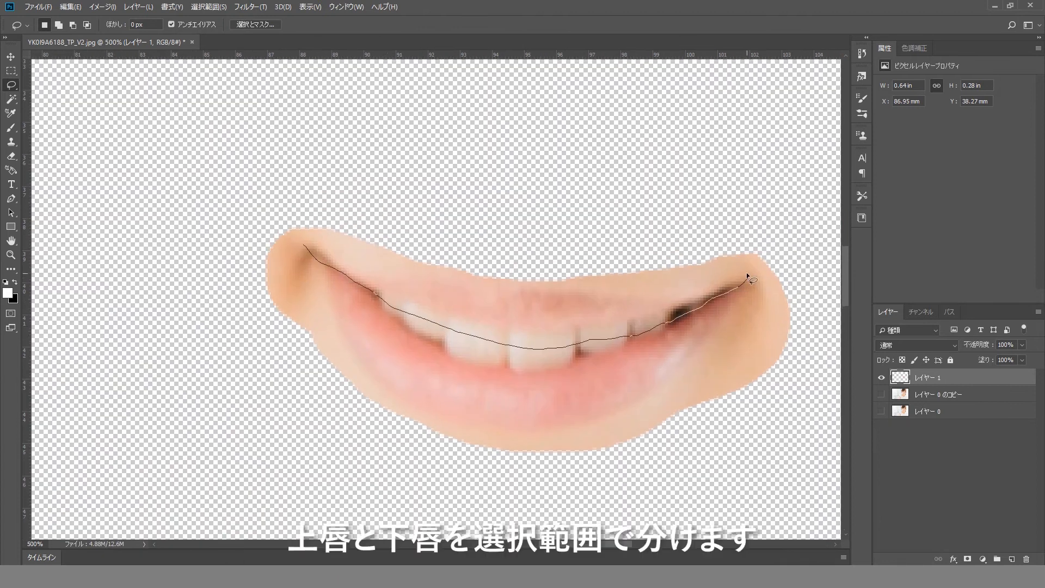
{"action": "left_click_drag", "start_coordinate": [747, 275], "coordinate": [640, 278]}
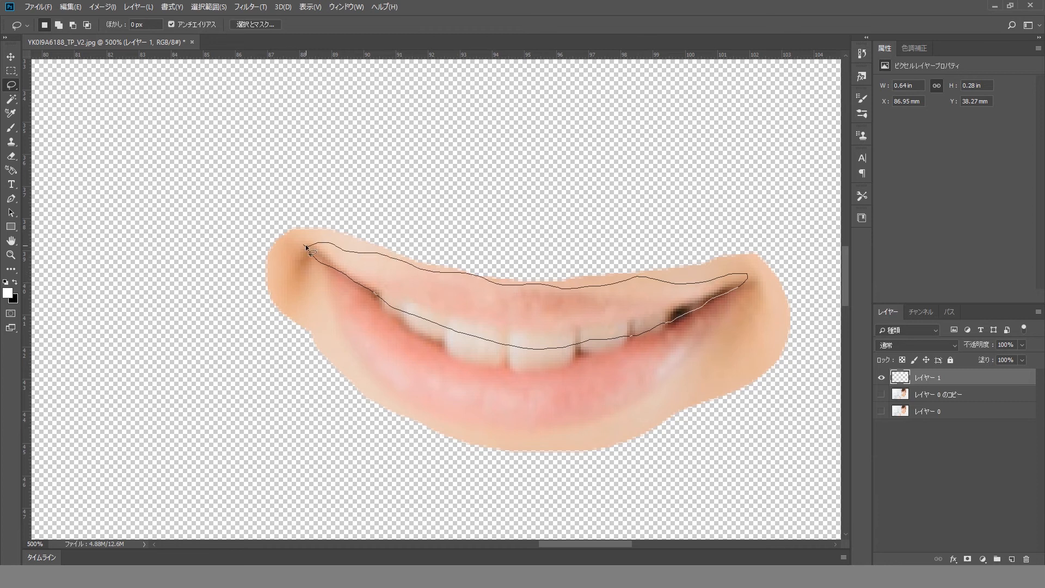
{"action": "left_click_drag", "start_coordinate": [305, 243], "coordinate": [306, 246]}
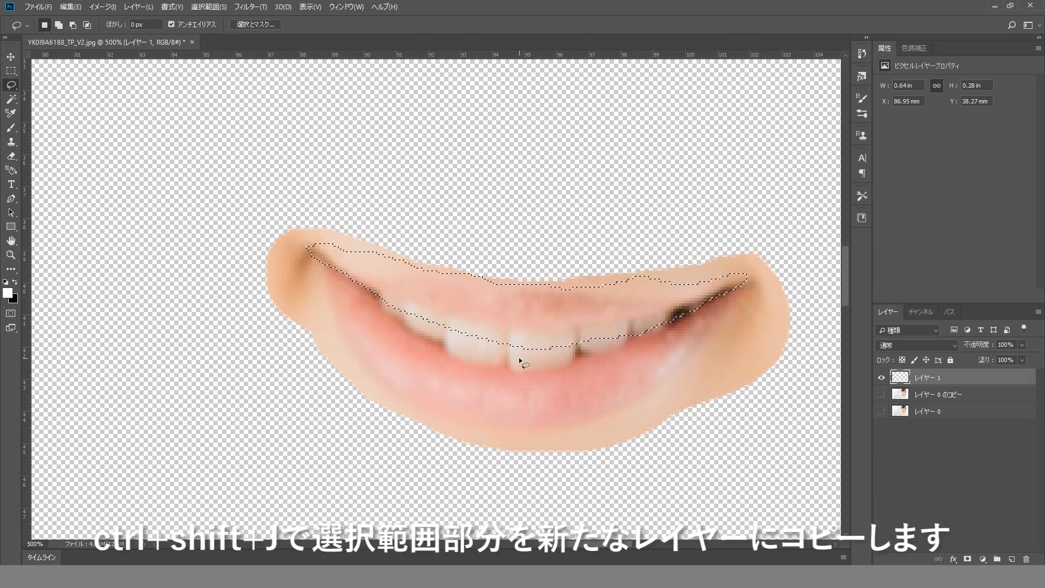
{"action": "key", "text": "ctrl+shift+j"}
{"action": "left_click", "coordinate": [882, 394]}
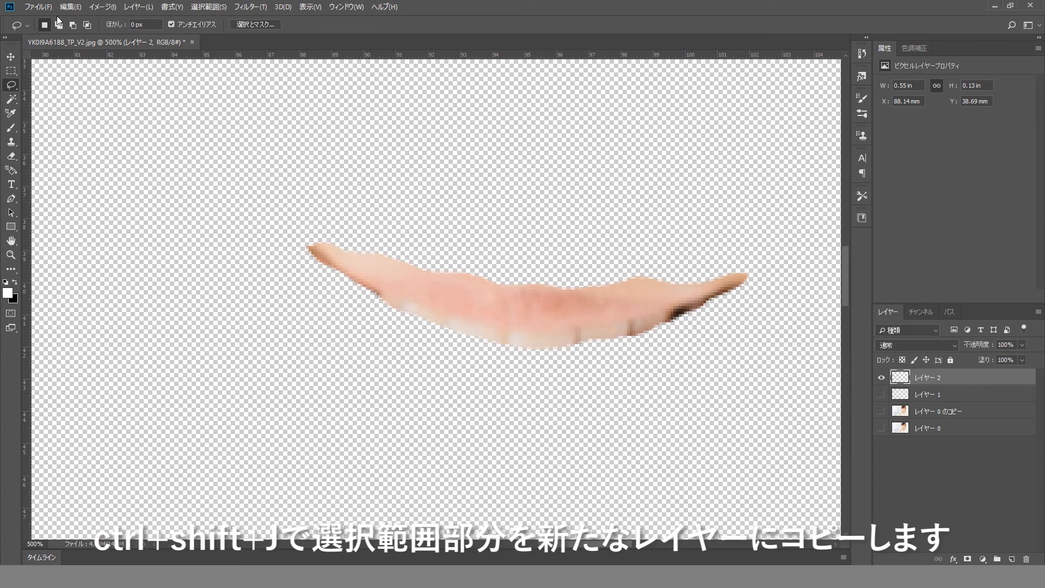
- Puppet Warp the upper lip with five pins along its length, pulling them slightly down to lower the lip, and apply
{"action": "left_click", "coordinate": [70, 6]}
{"action": "left_click", "coordinate": [82, 217]}
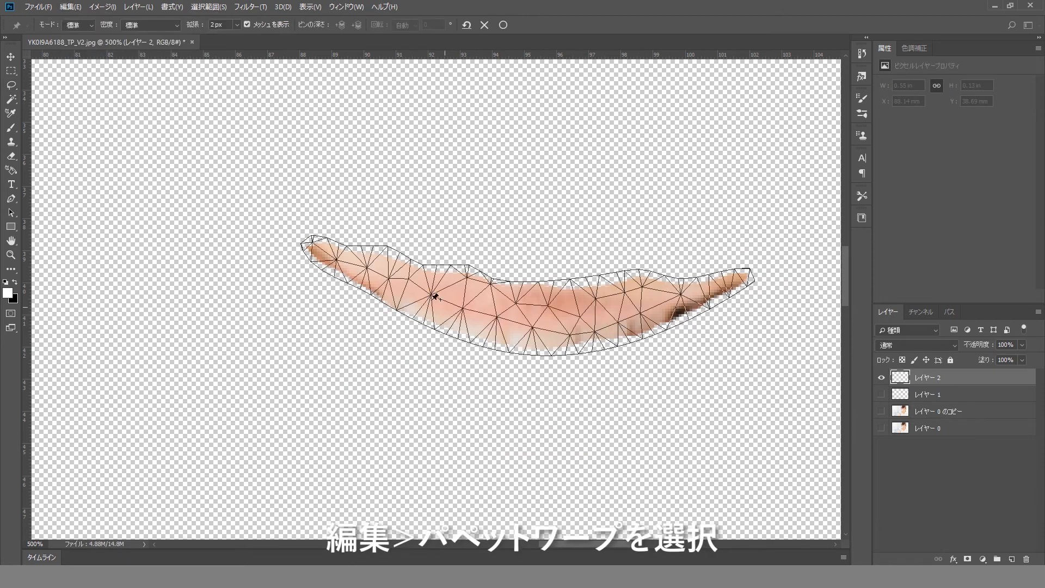
{"action": "left_click", "coordinate": [353, 263]}
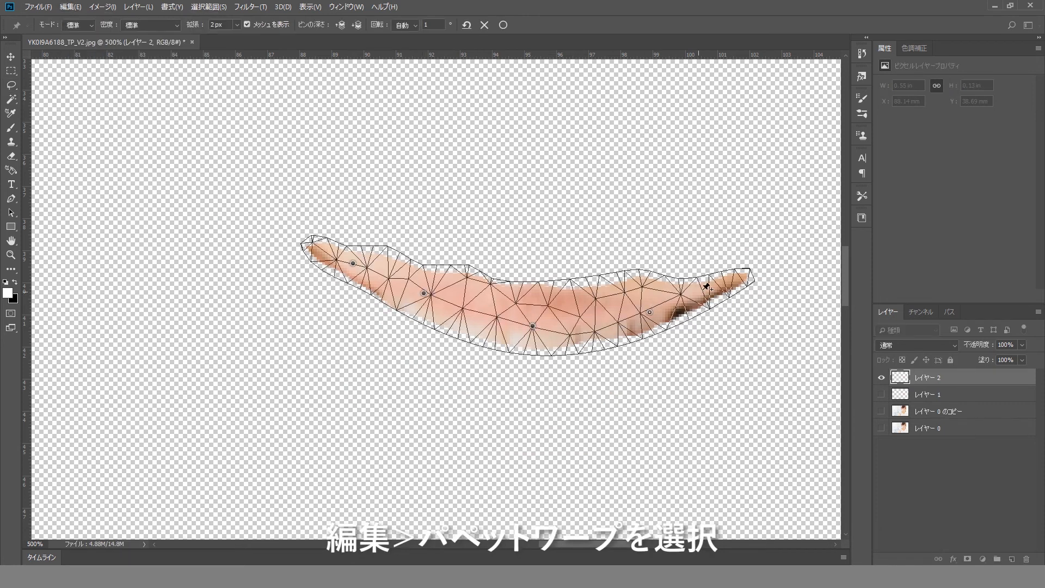
{"action": "left_click_drag", "start_coordinate": [532, 326], "coordinate": [532, 334]}
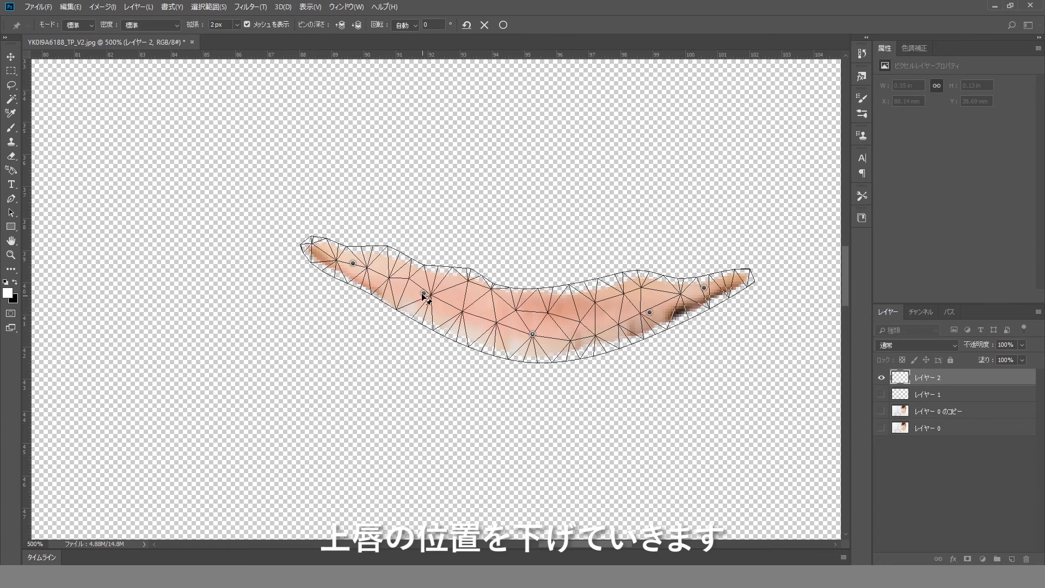
{"action": "left_click_drag", "start_coordinate": [424, 293], "coordinate": [418, 301]}
{"action": "left_click_drag", "start_coordinate": [354, 265], "coordinate": [352, 271]}
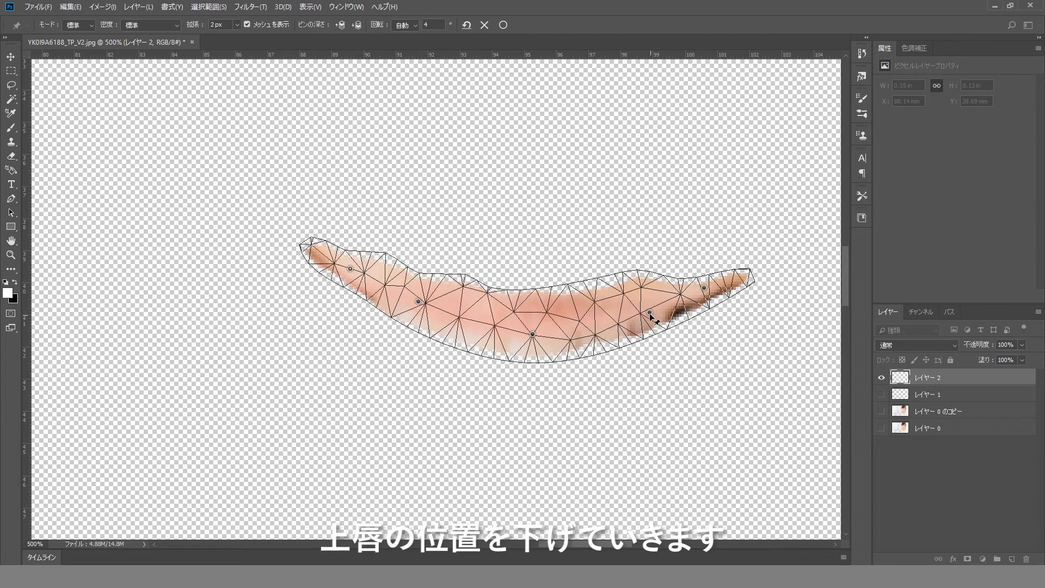
{"action": "left_click_drag", "start_coordinate": [650, 313], "coordinate": [655, 322]}
{"action": "left_click_drag", "start_coordinate": [706, 289], "coordinate": [711, 295]}
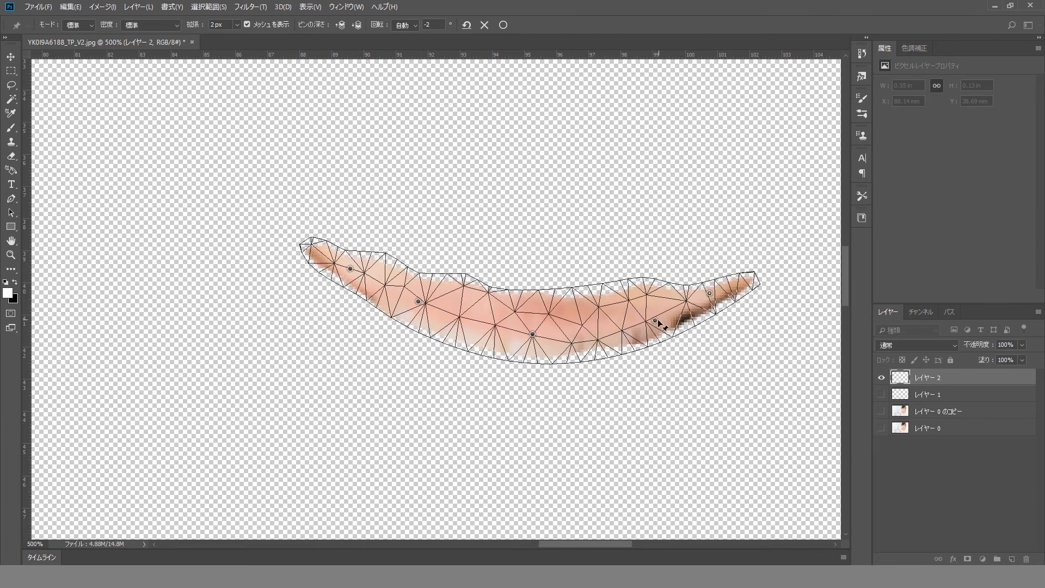
{"action": "left_click_drag", "start_coordinate": [419, 302], "coordinate": [414, 308]}
{"action": "left_click_drag", "start_coordinate": [351, 269], "coordinate": [350, 272]}
{"action": "left_click", "coordinate": [503, 25]}
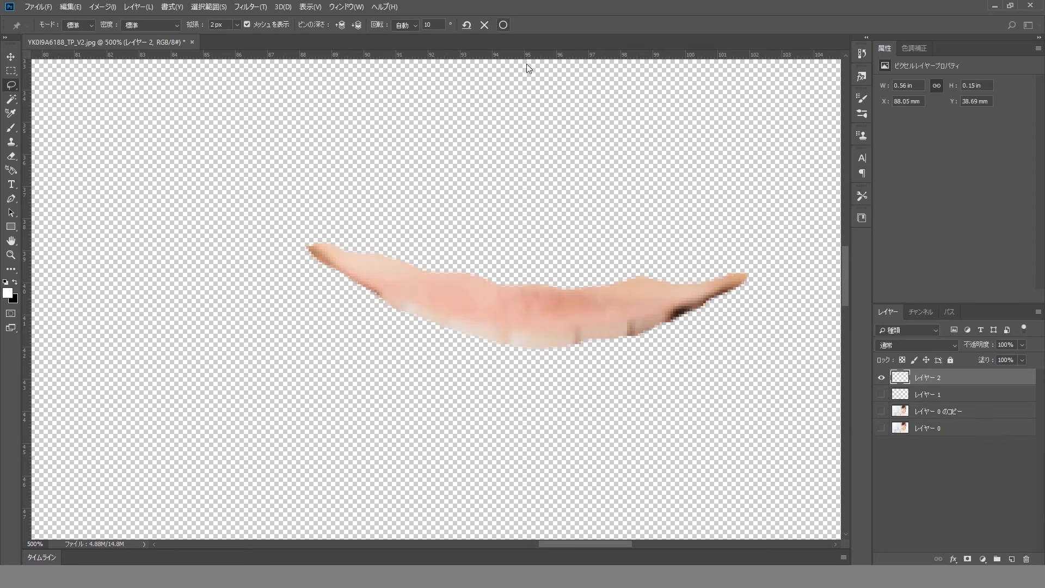
- Show only レイヤー 1 and start a Puppet Warp with pins placed along the lower lip
{"action": "left_click", "coordinate": [944, 394]}
{"action": "left_click", "coordinate": [881, 392]}
{"action": "left_click", "coordinate": [881, 378]}
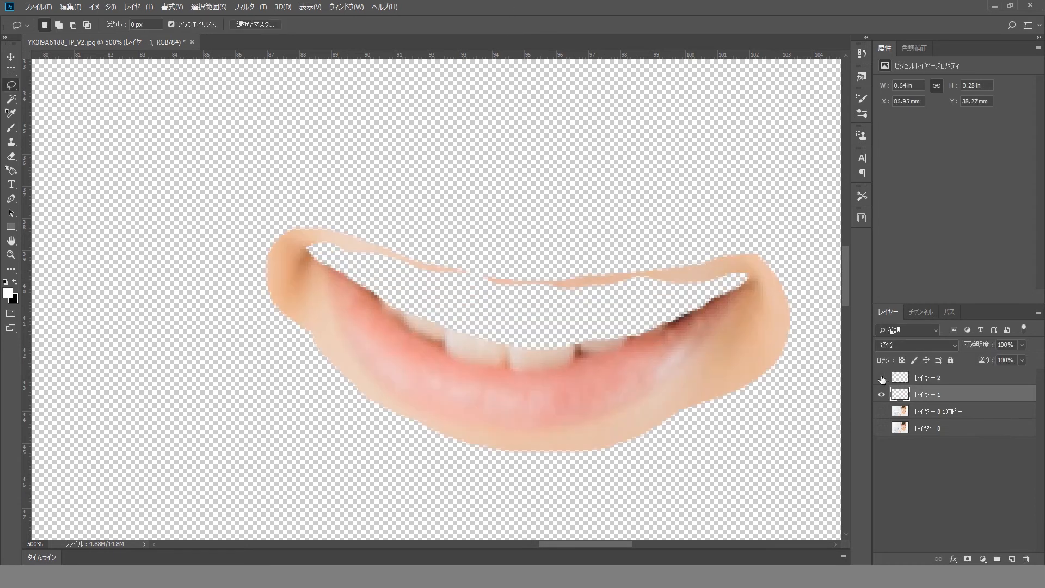
{"action": "left_click", "coordinate": [71, 6]}
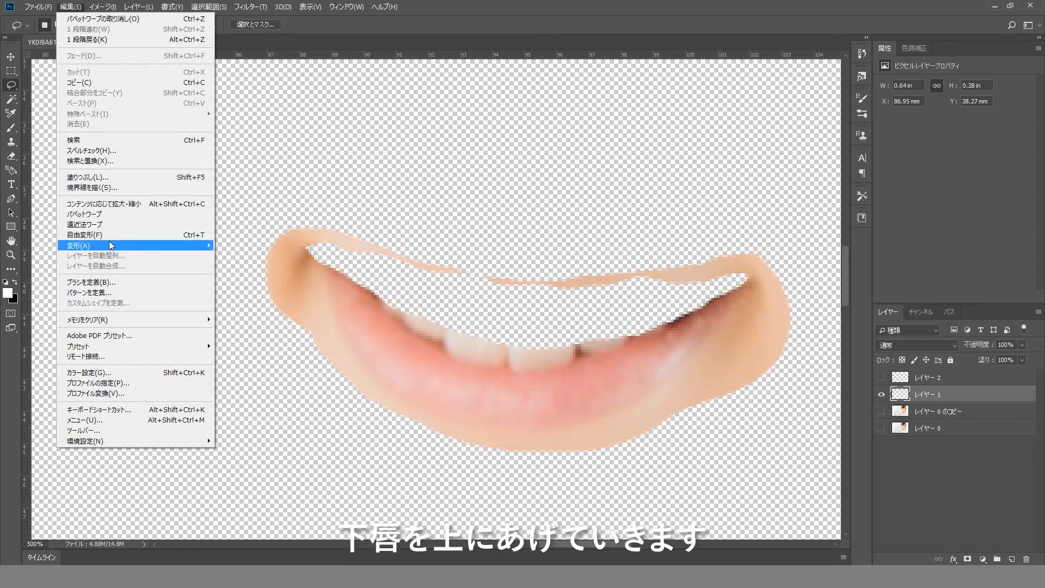
{"action": "left_click", "coordinate": [111, 225]}
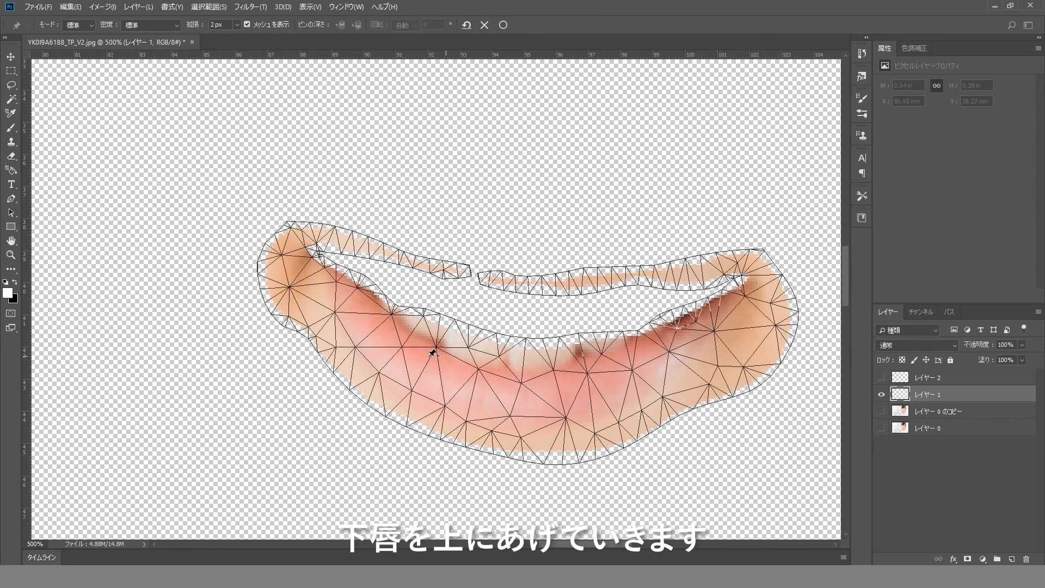
{"action": "left_click", "coordinate": [332, 282]}
{"action": "left_click", "coordinate": [378, 337]}
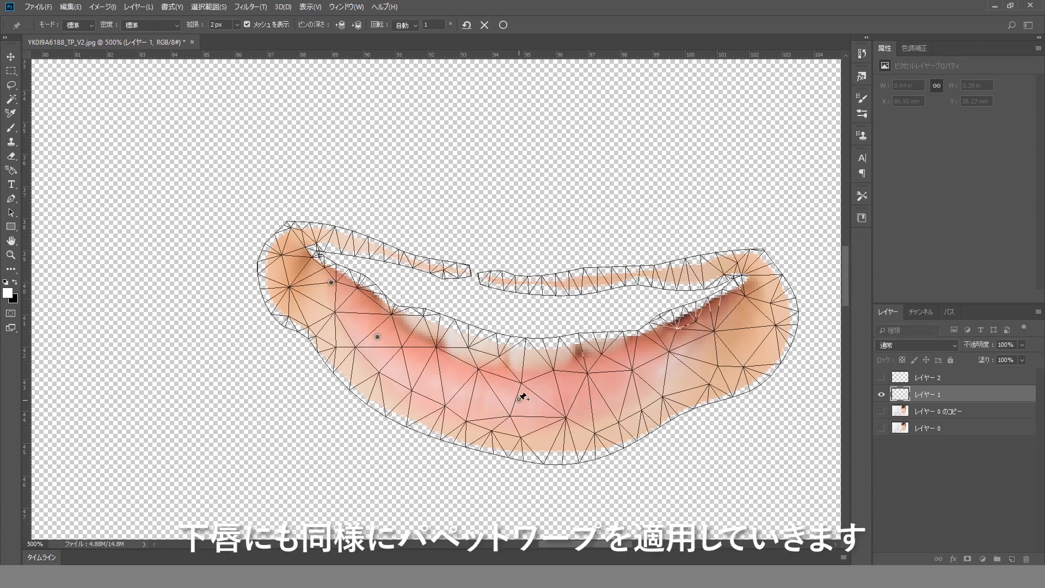
- Raise the lower lip by moving its centre and side pins slightly upward, and apply the warp
{"action": "left_click_drag", "start_coordinate": [519, 398], "coordinate": [516, 388]}
{"action": "left_click_drag", "start_coordinate": [377, 337], "coordinate": [377, 329]}
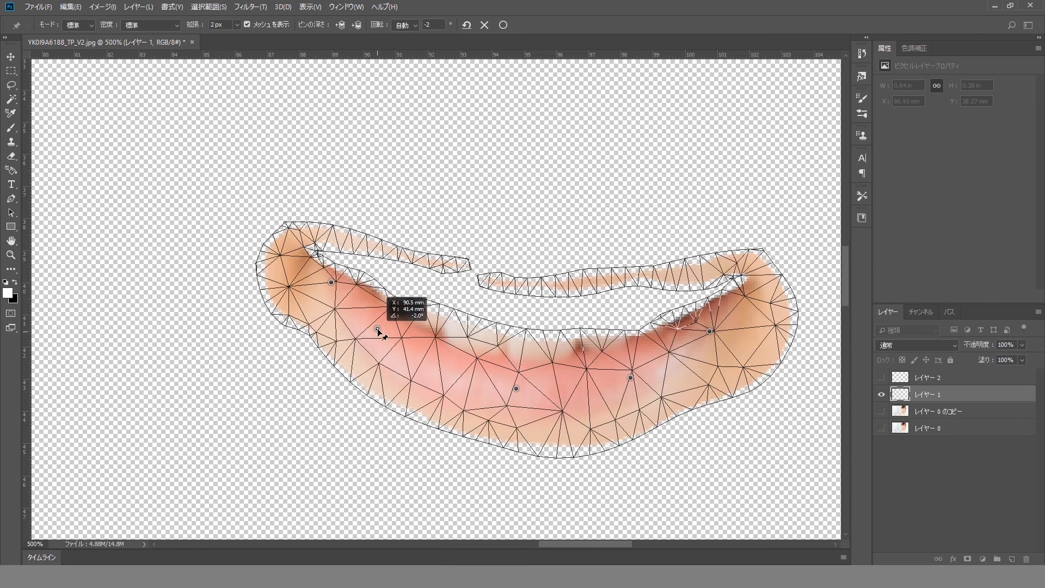
{"action": "left_click", "coordinate": [630, 383]}
{"action": "left_click", "coordinate": [630, 217]}
{"action": "left_click_drag", "start_coordinate": [631, 377], "coordinate": [631, 372]}
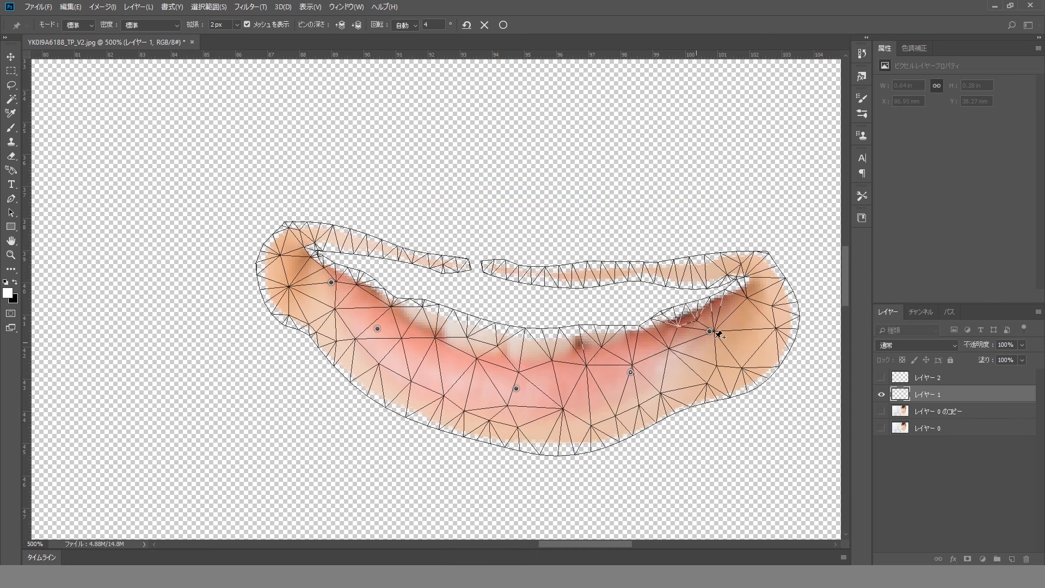
{"action": "left_click_drag", "start_coordinate": [709, 331], "coordinate": [715, 326]}
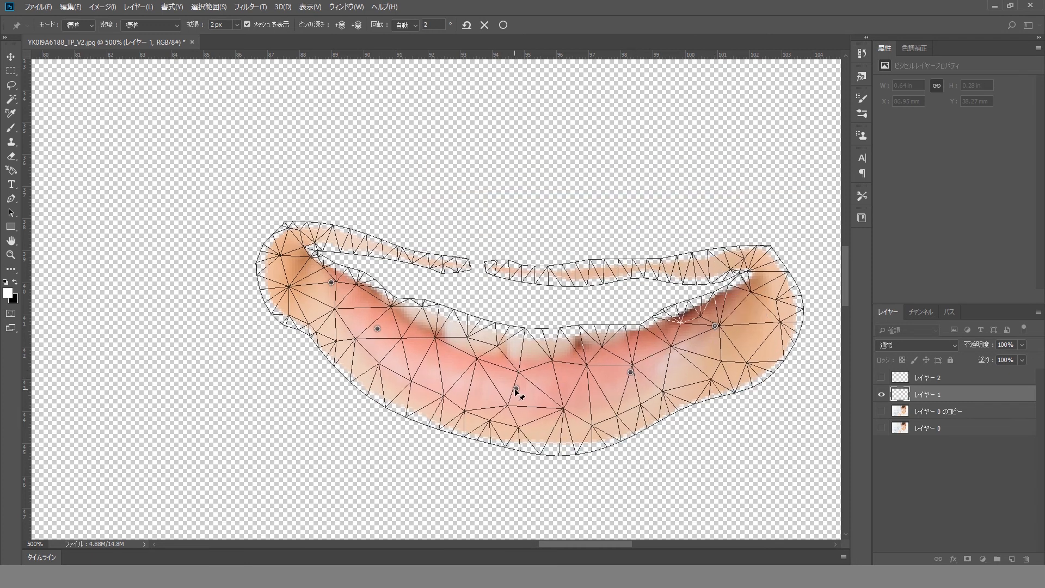
{"action": "left_click_drag", "start_coordinate": [516, 388], "coordinate": [515, 377]}
{"action": "left_click_drag", "start_coordinate": [630, 372], "coordinate": [630, 369]}
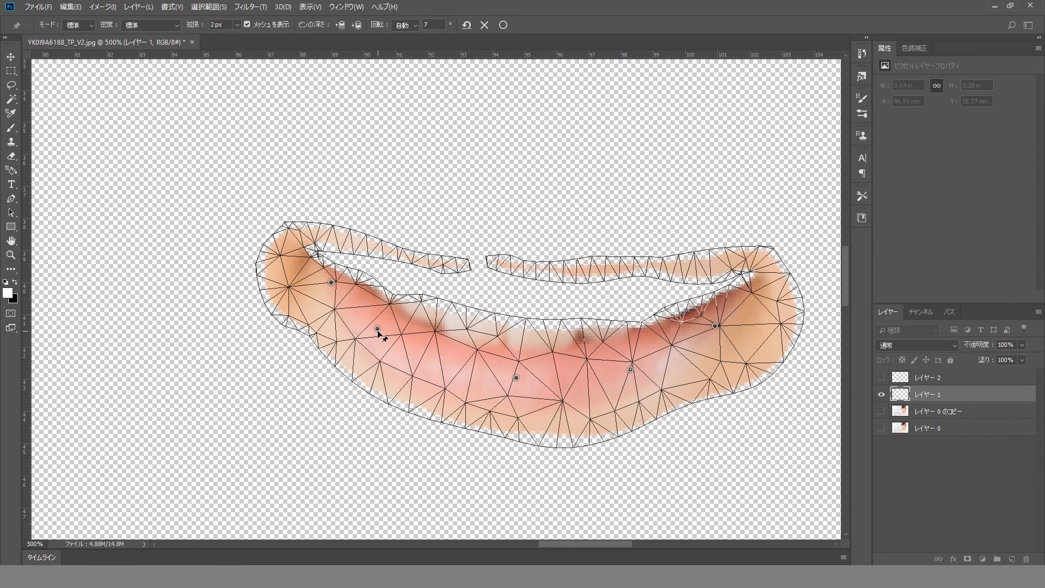
{"action": "left_click", "coordinate": [503, 25]}
- Show the upper-lip layer レイヤー 2 together with the lower lip and nudge it slightly up and to the right
{"action": "left_click", "coordinate": [881, 377]}
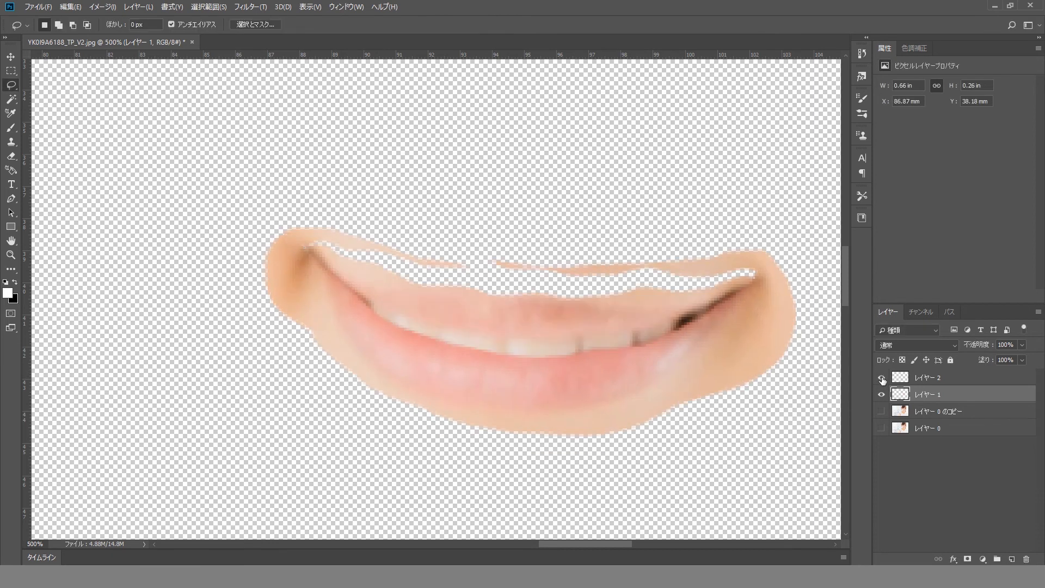
{"action": "left_click", "coordinate": [880, 377]}
{"action": "left_click", "coordinate": [881, 377]}
{"action": "left_click", "coordinate": [917, 380]}
{"action": "key", "text": "v"}
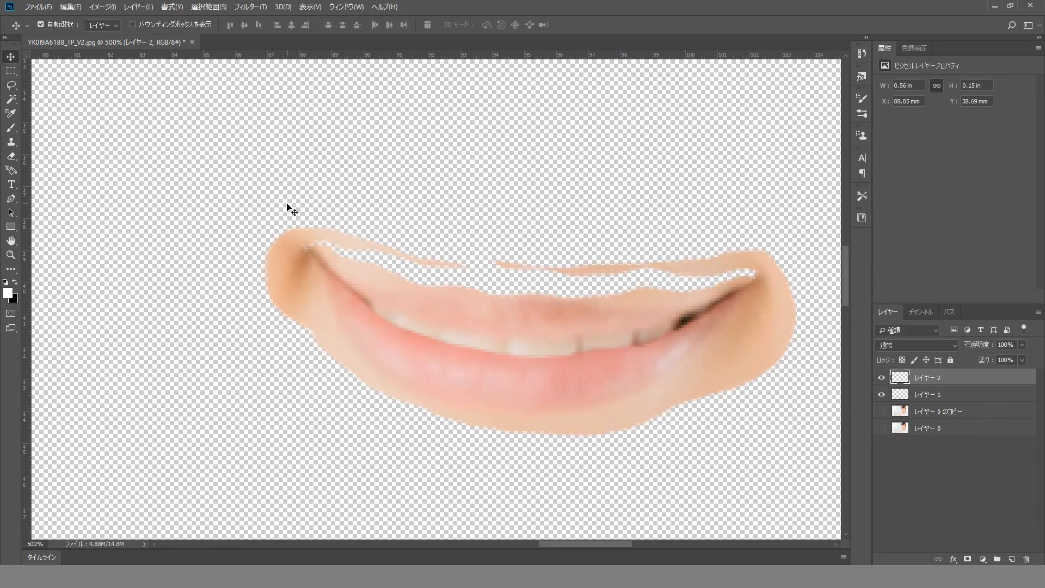
{"action": "key", "text": "Up"}
{"action": "key", "text": "Up"}
{"action": "key", "text": "Up"}
{"action": "key", "text": "Up"}
{"action": "key", "text": "Right"}
{"action": "key", "text": "Right"}
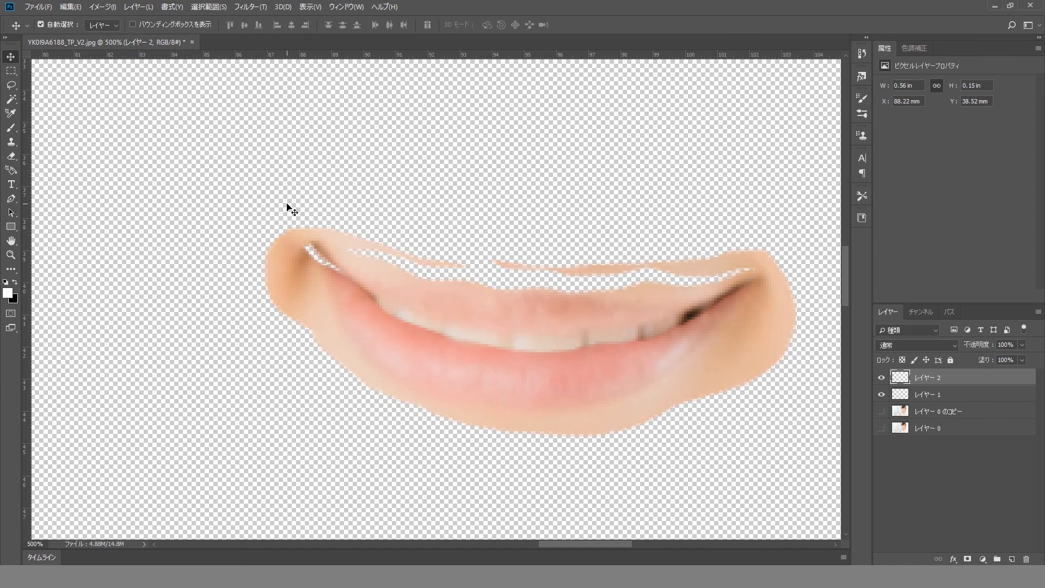
{"action": "key", "text": "Down"}
{"action": "key", "text": "Down"}
- Add a layer mask to レイヤー 2 and paint out the teeth along the upper lip's lower edge with a black brush
{"action": "left_click", "coordinate": [967, 559]}
{"action": "left_click", "coordinate": [881, 394]}
{"action": "left_click", "coordinate": [11, 129]}
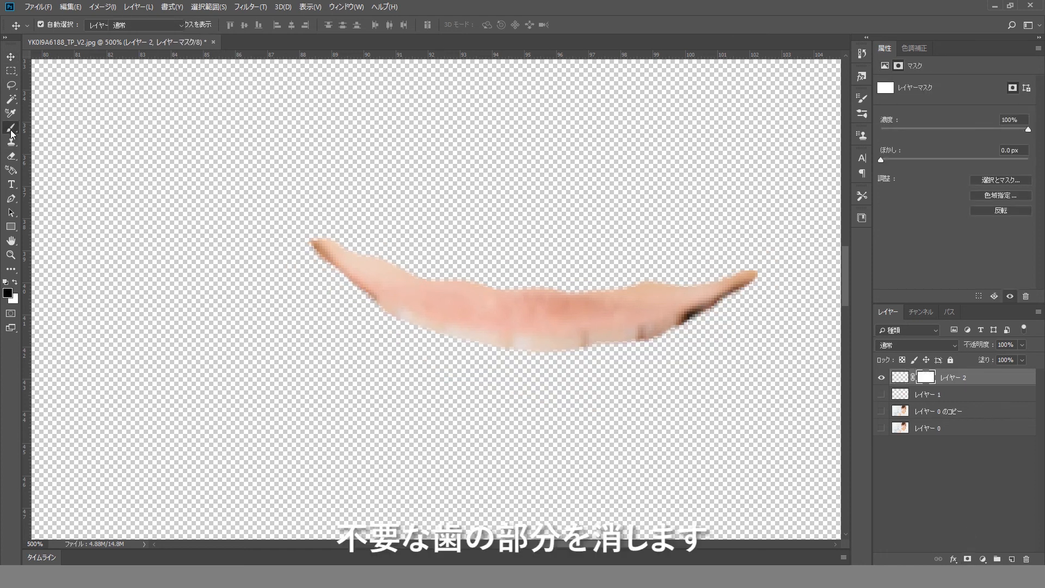
{"action": "scroll", "coordinate": [367, 321], "scroll_direction": "up", "scroll_amount": 2}
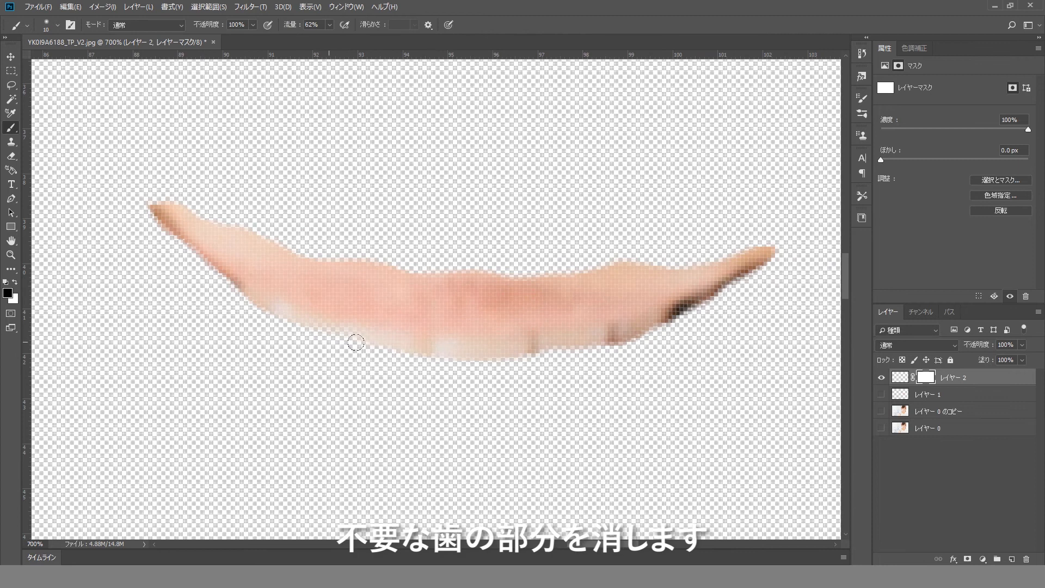
{"action": "mouse_move", "coordinate": [355, 342]}
{"action": "left_mouse_down"}
{"action": "mouse_move", "coordinate": [484, 351]}
{"action": "mouse_move", "coordinate": [615, 336]}
{"action": "mouse_move", "coordinate": [665, 315]}
{"action": "mouse_move", "coordinate": [692, 323]}
{"action": "left_mouse_up"}
{"action": "left_click_drag", "start_coordinate": [254, 313], "coordinate": [465, 348]}
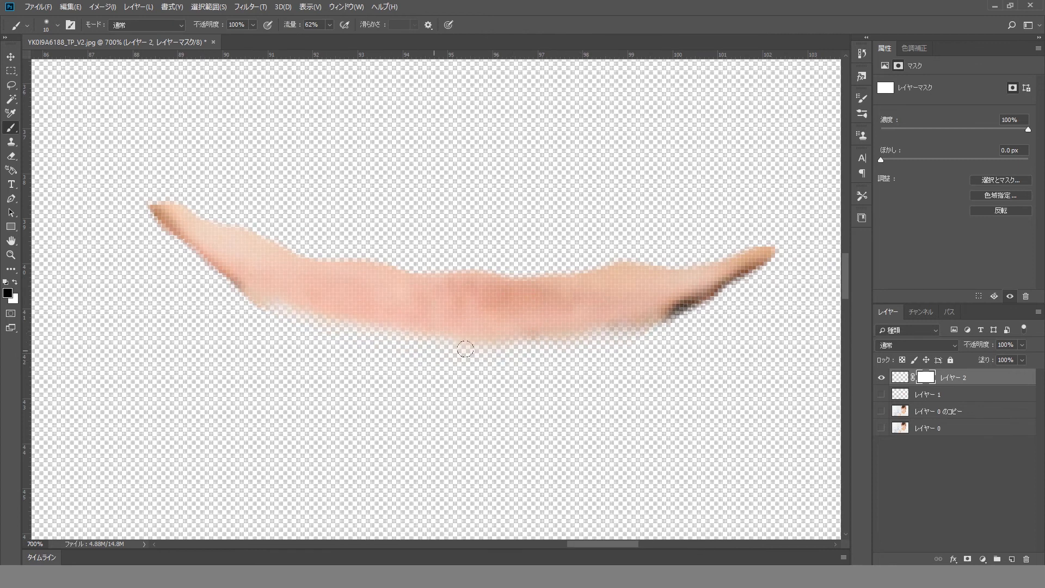
{"action": "left_click_drag", "start_coordinate": [269, 318], "coordinate": [189, 277]}
- Show only レイヤー 1, add a layer mask to it, and paint out the teeth above the lower lip
{"action": "left_click", "coordinate": [881, 394]}
{"action": "left_click", "coordinate": [881, 377]}
{"action": "left_click", "coordinate": [899, 394]}
{"action": "left_click", "coordinate": [925, 394]}
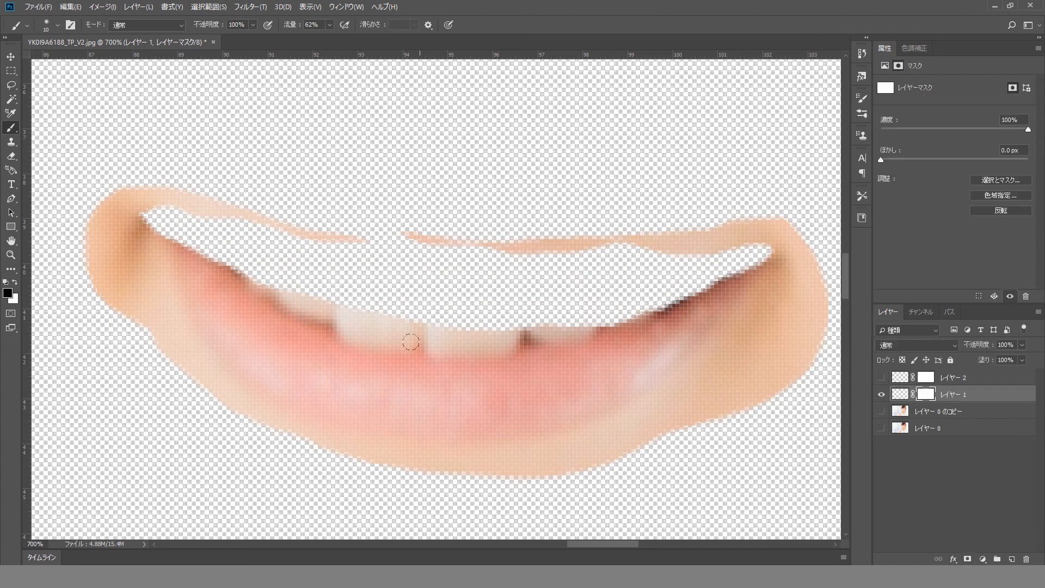
{"action": "mouse_move", "coordinate": [471, 312]}
{"action": "left_mouse_down"}
{"action": "mouse_move", "coordinate": [361, 304]}
{"action": "mouse_move", "coordinate": [262, 273]}
{"action": "mouse_move", "coordinate": [400, 323]}
{"action": "mouse_move", "coordinate": [588, 314]}
{"action": "mouse_move", "coordinate": [438, 325]}
{"action": "mouse_move", "coordinate": [337, 315]}
{"action": "mouse_move", "coordinate": [202, 257]}
{"action": "left_mouse_up"}
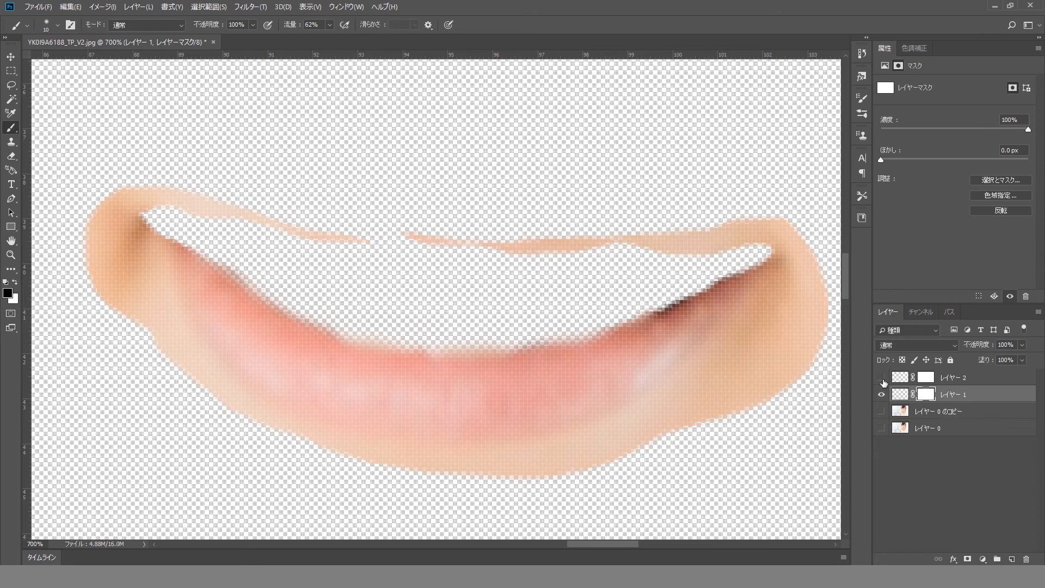
- Show the upper lip, move both lip layers together to close the mouth, and show the face layer レイヤー 0 のコピー
{"action": "left_click", "coordinate": [881, 378]}
{"action": "key", "text": "v"}
{"action": "left_click_drag", "start_coordinate": [427, 305], "coordinate": [445, 324]}
{"action": "left_click_drag", "start_coordinate": [451, 392], "coordinate": [452, 383]}
{"action": "left_click", "coordinate": [882, 411]}
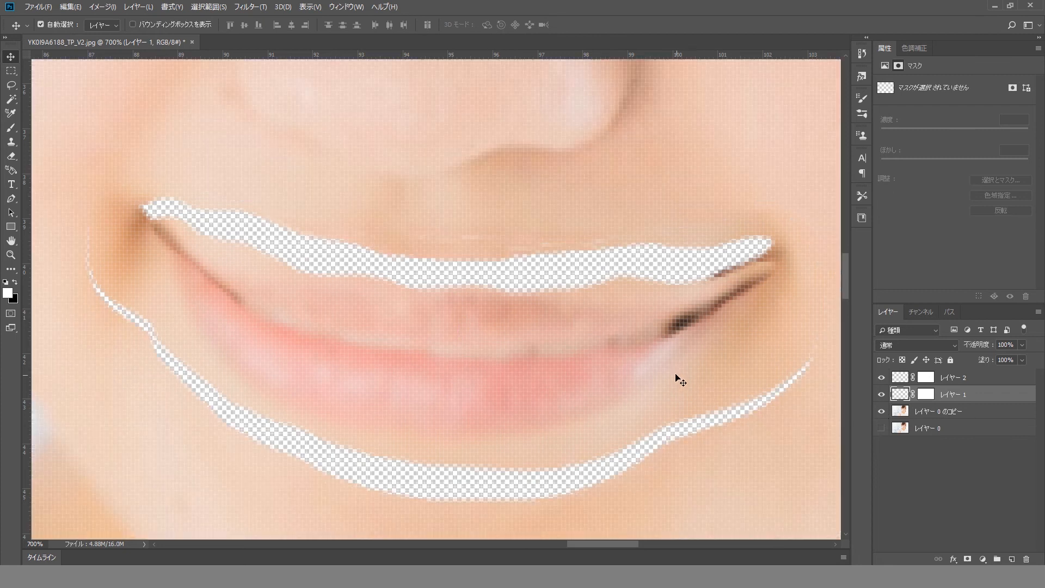
- Reposition the upper-lip layer slightly so that it fits the lower lip and the mouth corners on the face
{"action": "left_click", "coordinate": [563, 333], "text": "ctrl+alt"}
{"action": "left_click", "coordinate": [563, 332], "text": "ctrl+alt"}
{"action": "left_click", "coordinate": [564, 333], "text": "ctrl+alt"}
{"action": "left_click", "coordinate": [563, 332], "text": "ctrl+alt"}
{"action": "left_click", "coordinate": [563, 332], "text": "ctrl+alt"}
{"action": "left_click", "coordinate": [563, 332], "text": "ctrl"}
{"action": "left_click", "coordinate": [563, 332], "text": "ctrl"}
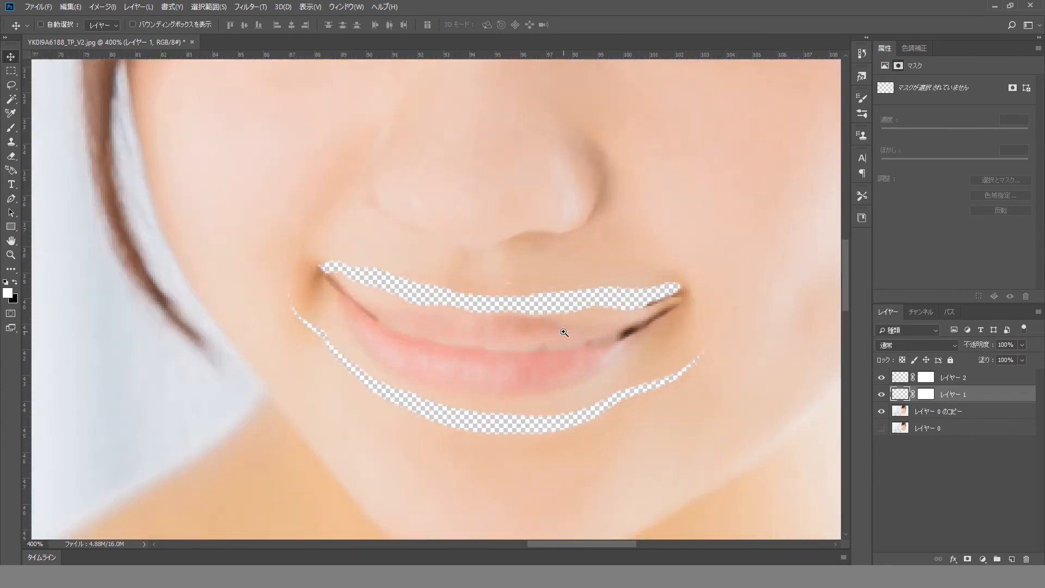
{"action": "left_click", "coordinate": [564, 332], "text": "ctrl"}
{"action": "left_click_drag", "start_coordinate": [546, 317], "coordinate": [554, 337]}
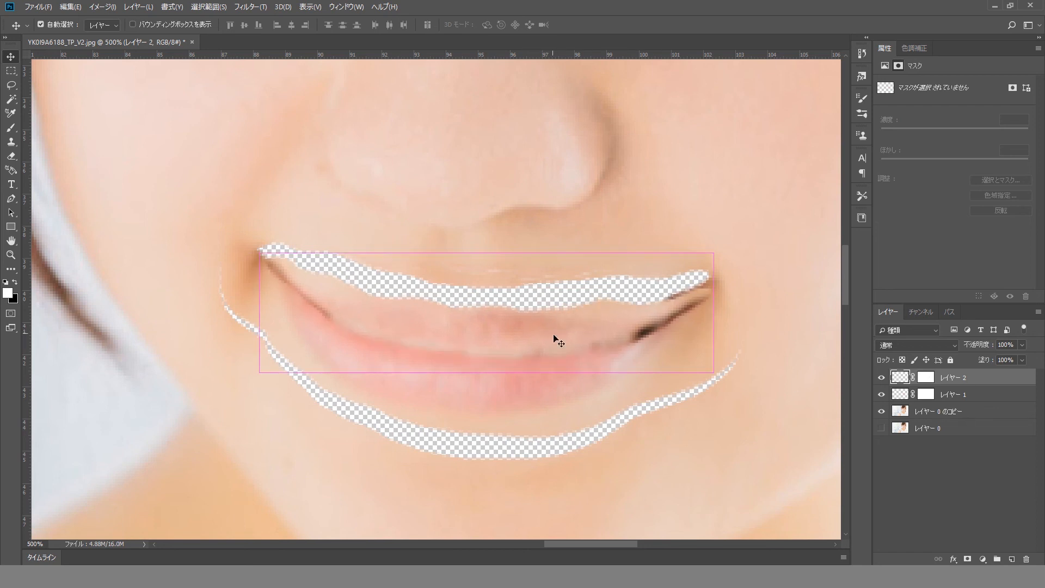
- Stamp all visible layers into a new merged layer above レイヤー 2
{"action": "right_click", "coordinate": [962, 377]}
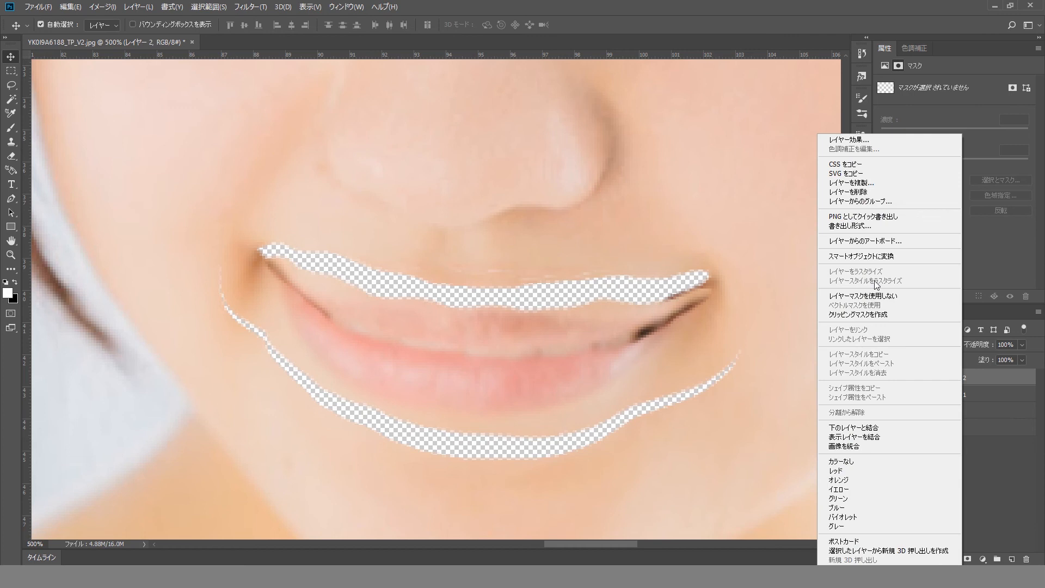
{"action": "key", "text": "Escape"}
{"action": "key", "text": "ctrl+shift+alt+e"}
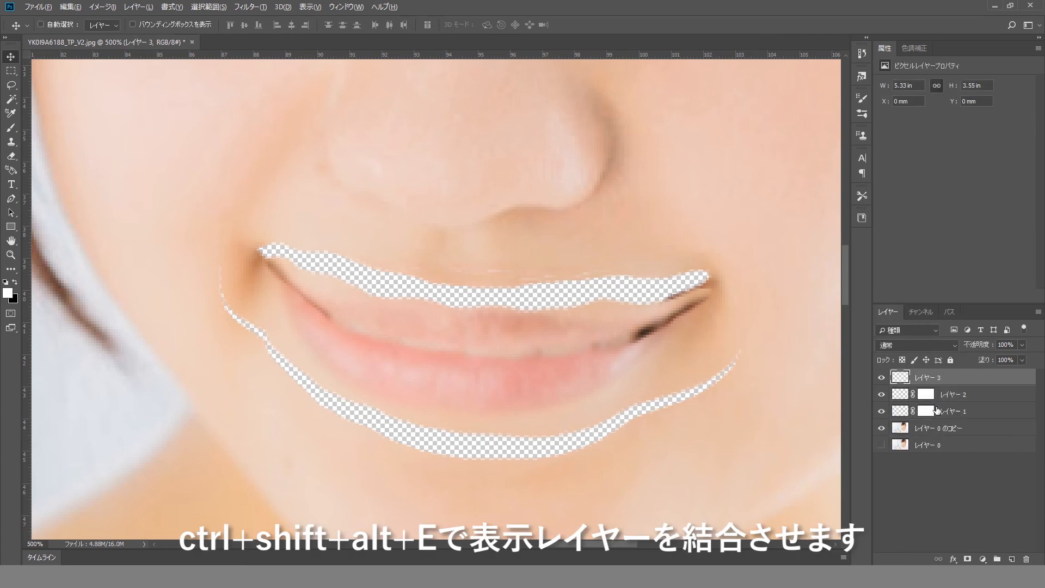
- Clone nearby skin and lip texture over the dark lines between the lips near both mouth corners with the Clone Stamp
{"action": "left_click", "coordinate": [11, 142]}
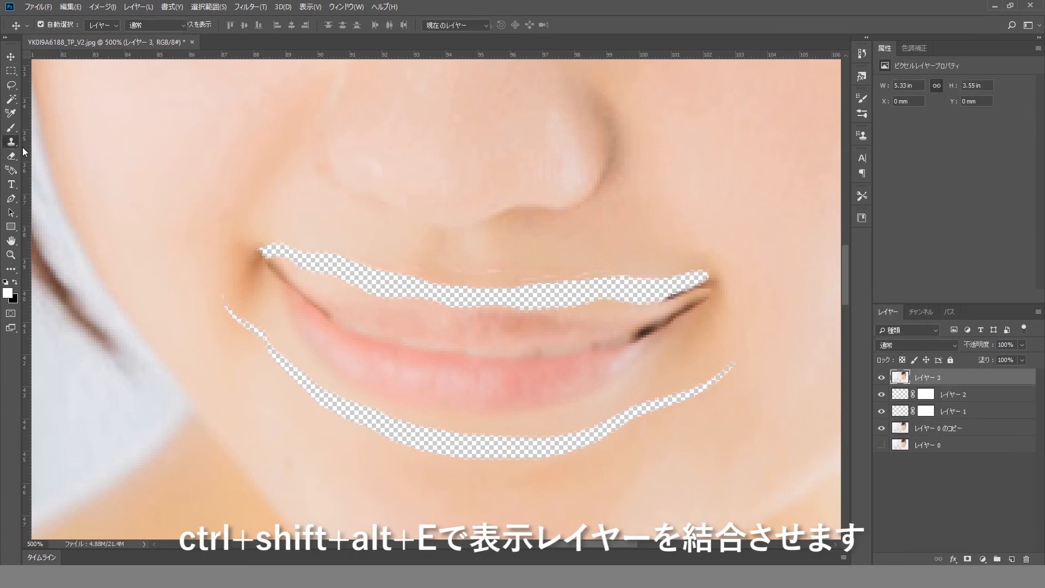
{"action": "scroll", "coordinate": [649, 337], "scroll_direction": "up", "scroll_amount": 4}
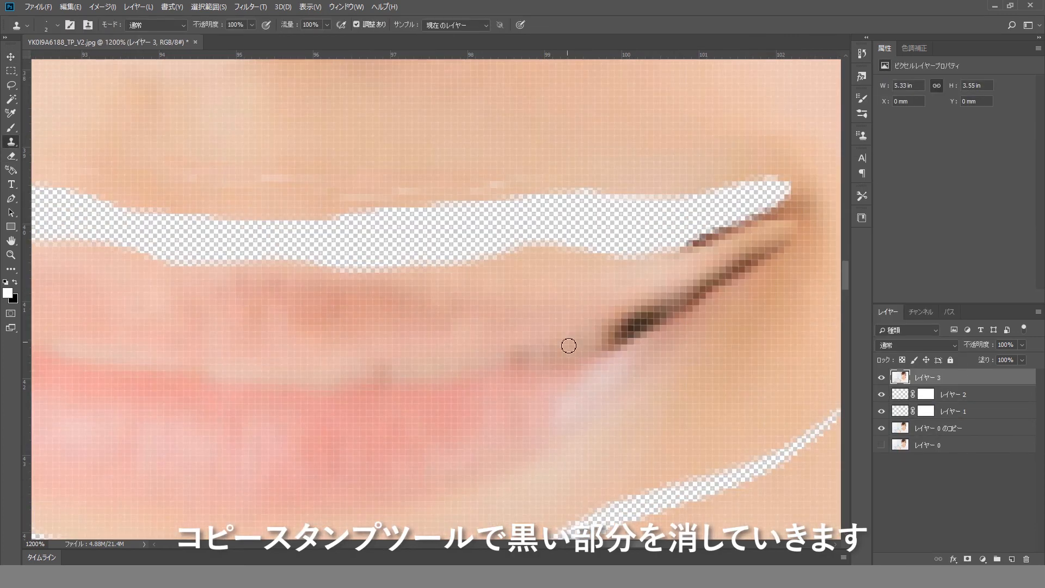
{"action": "mouse_move", "coordinate": [569, 345]}
{"action": "left_mouse_down"}
{"action": "mouse_move", "coordinate": [605, 342]}
{"action": "mouse_move", "coordinate": [603, 351]}
{"action": "mouse_move", "coordinate": [669, 315]}
{"action": "mouse_move", "coordinate": [598, 320]}
{"action": "mouse_move", "coordinate": [592, 333]}
{"action": "mouse_move", "coordinate": [653, 324]}
{"action": "mouse_move", "coordinate": [621, 341]}
{"action": "mouse_move", "coordinate": [665, 302]}
{"action": "mouse_move", "coordinate": [698, 295]}
{"action": "mouse_move", "coordinate": [651, 307]}
{"action": "mouse_move", "coordinate": [741, 268]}
{"action": "mouse_move", "coordinate": [672, 310]}
{"action": "left_mouse_up"}
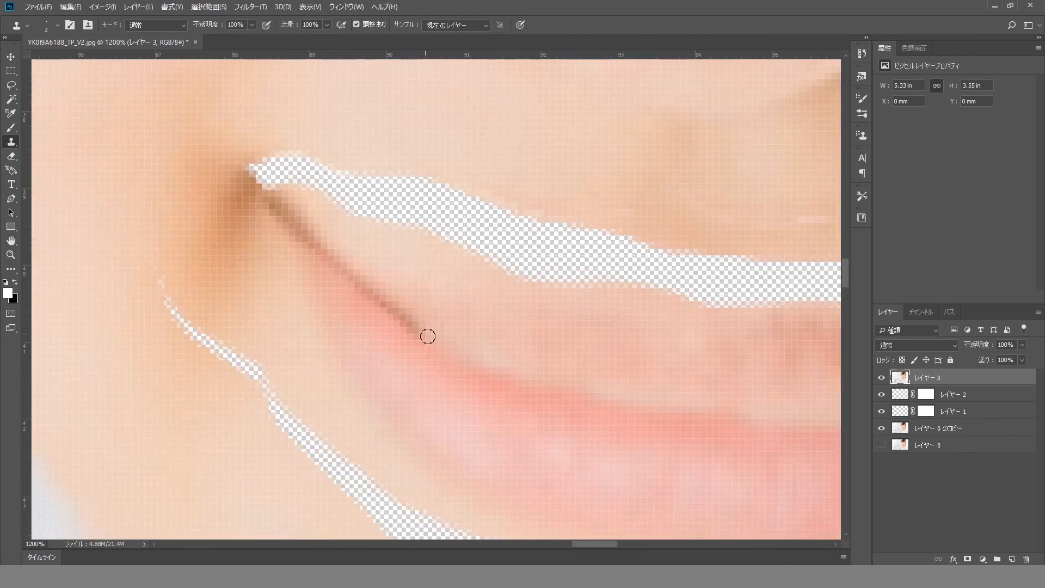
{"action": "mouse_move", "coordinate": [427, 336]}
{"action": "left_mouse_down"}
{"action": "mouse_move", "coordinate": [399, 317]}
{"action": "mouse_move", "coordinate": [422, 327]}
{"action": "left_mouse_up"}
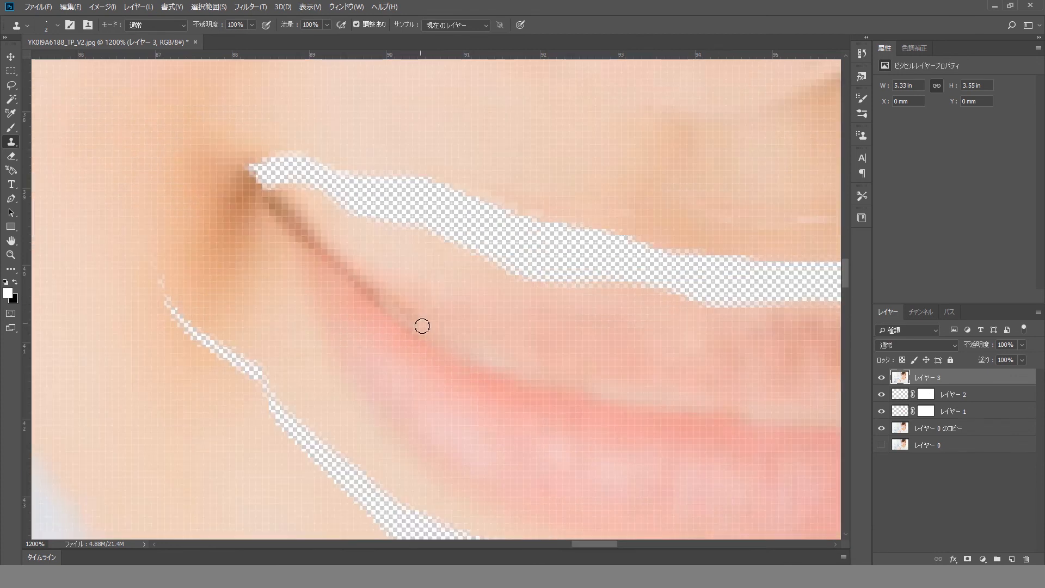
{"action": "left_click", "coordinate": [363, 281], "text": "alt"}
{"action": "left_click_drag", "start_coordinate": [315, 243], "coordinate": [342, 269]}
- Enlarge the Clone Stamp brush to 7 px and fill the transparent gap below the lower lip with surrounding skin
{"action": "scroll", "coordinate": [505, 289], "scroll_direction": "down", "scroll_amount": 2}
{"action": "mouse_move", "coordinate": [507, 310]}
{"action": "left_mouse_down"}
{"action": "mouse_move", "coordinate": [480, 368]}
{"action": "mouse_move", "coordinate": [451, 273]}
{"action": "left_mouse_up"}
{"action": "key", "text": "bracketright"}
{"action": "key", "text": "bracketright"}
{"action": "key", "text": "bracketright"}
{"action": "key", "text": "bracketright"}
{"action": "key", "text": "bracketright"}
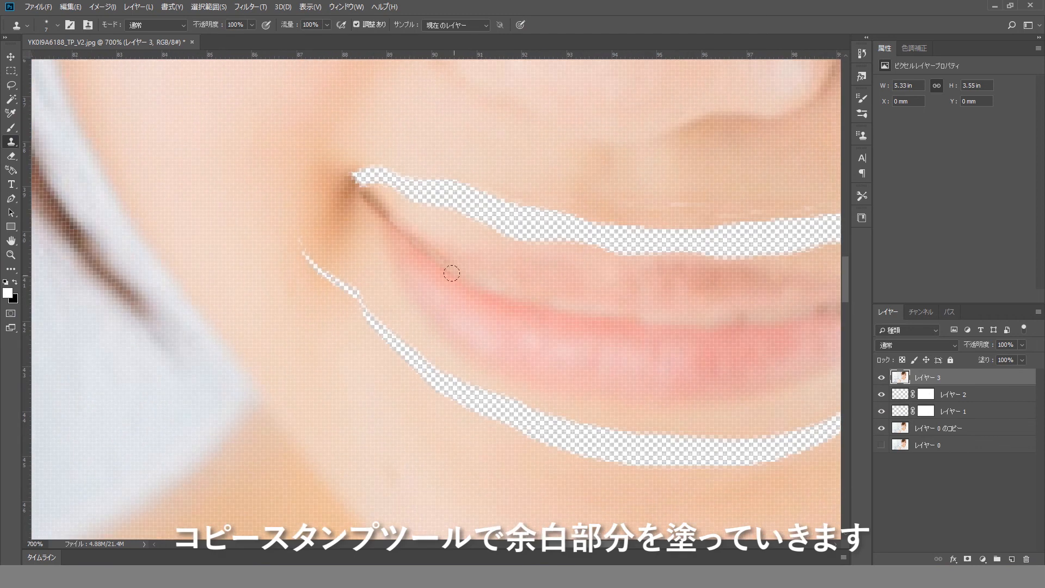
{"action": "mouse_move", "coordinate": [293, 245]}
{"action": "left_mouse_down"}
{"action": "mouse_move", "coordinate": [338, 326]}
{"action": "mouse_move", "coordinate": [401, 354]}
{"action": "mouse_move", "coordinate": [395, 342]}
{"action": "mouse_move", "coordinate": [485, 413]}
{"action": "mouse_move", "coordinate": [620, 459]}
{"action": "mouse_move", "coordinate": [719, 467]}
{"action": "left_mouse_up"}
{"action": "mouse_move", "coordinate": [732, 467]}
{"action": "left_mouse_down"}
{"action": "mouse_move", "coordinate": [507, 426]}
{"action": "mouse_move", "coordinate": [595, 401]}
{"action": "mouse_move", "coordinate": [776, 305]}
{"action": "mouse_move", "coordinate": [686, 383]}
{"action": "mouse_move", "coordinate": [614, 370]}
{"action": "mouse_move", "coordinate": [506, 408]}
{"action": "mouse_move", "coordinate": [516, 395]}
{"action": "mouse_move", "coordinate": [417, 399]}
{"action": "mouse_move", "coordinate": [367, 390]}
{"action": "mouse_move", "coordinate": [501, 431]}
{"action": "left_mouse_up"}
{"action": "left_click_drag", "start_coordinate": [343, 373], "coordinate": [494, 425]}
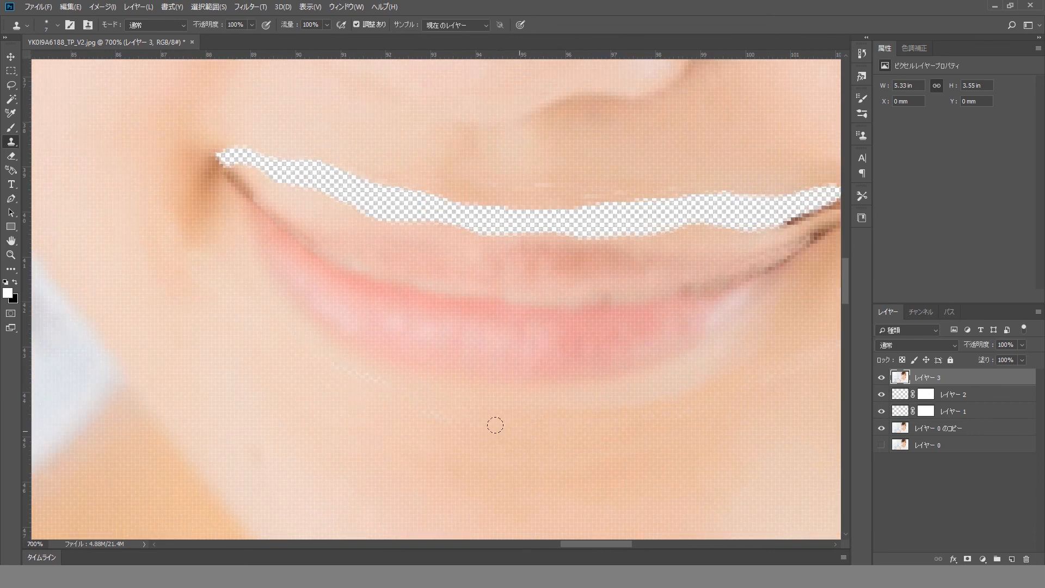
- Clone skin from beneath the nose over the whole transparent gap above the upper lip, sampling anew along its length
{"action": "left_click_drag", "start_coordinate": [507, 384], "coordinate": [518, 509]}
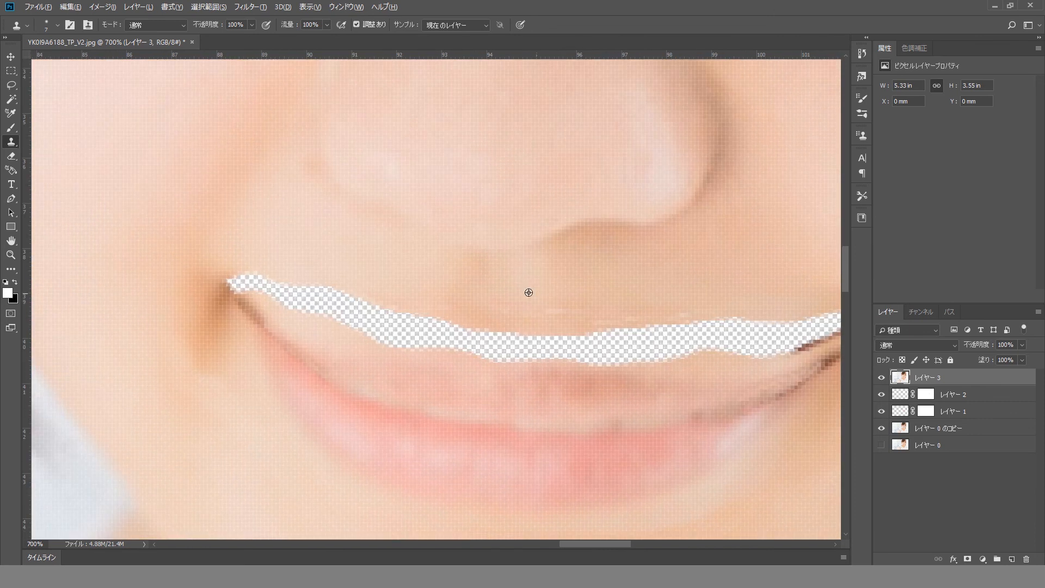
{"action": "mouse_move", "coordinate": [530, 335]}
{"action": "left_mouse_down"}
{"action": "mouse_move", "coordinate": [498, 325]}
{"action": "mouse_move", "coordinate": [469, 334]}
{"action": "mouse_move", "coordinate": [571, 340]}
{"action": "left_mouse_up"}
{"action": "left_click", "coordinate": [588, 295], "text": "alt"}
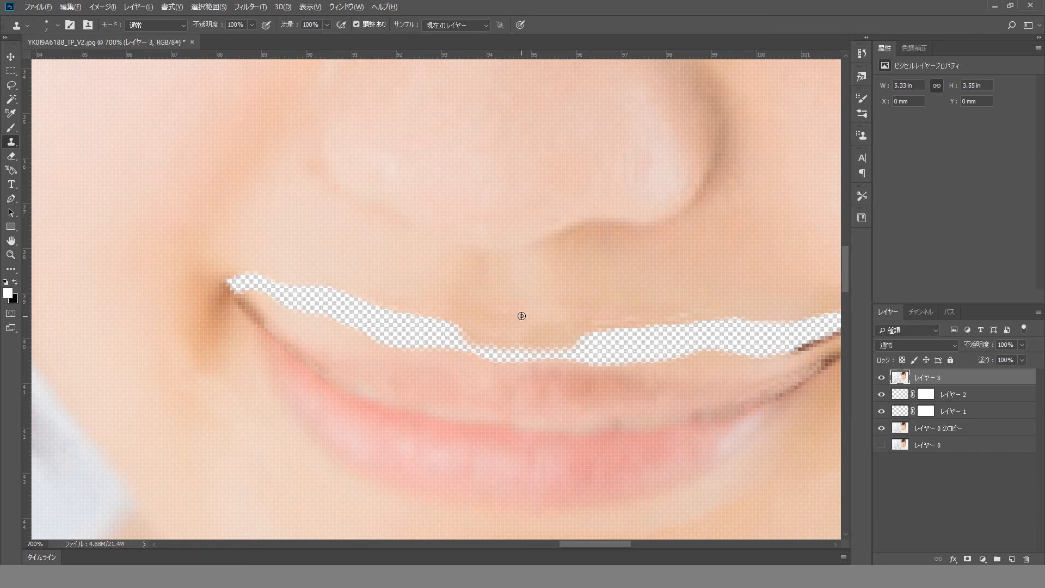
{"action": "mouse_move", "coordinate": [682, 312]}
{"action": "left_mouse_down"}
{"action": "mouse_move", "coordinate": [734, 320]}
{"action": "mouse_move", "coordinate": [597, 339]}
{"action": "mouse_move", "coordinate": [618, 341]}
{"action": "mouse_move", "coordinate": [536, 366]}
{"action": "mouse_move", "coordinate": [431, 367]}
{"action": "left_mouse_up"}
{"action": "left_click_drag", "start_coordinate": [618, 349], "coordinate": [462, 364]}
{"action": "left_click_drag", "start_coordinate": [397, 341], "coordinate": [593, 376]}
{"action": "left_click", "coordinate": [499, 355], "text": "alt"}
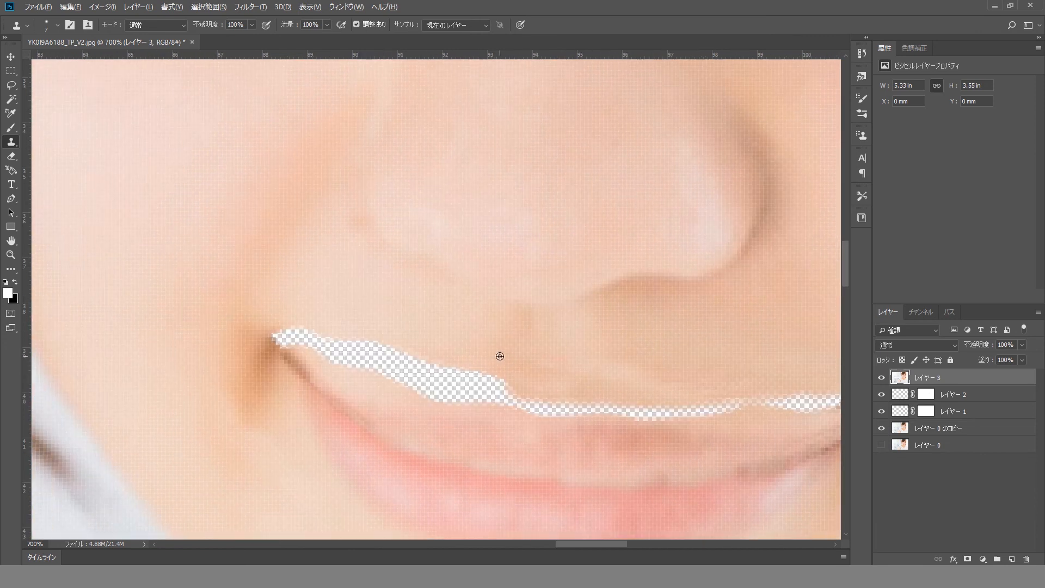
{"action": "mouse_move", "coordinate": [500, 378]}
{"action": "left_mouse_down"}
{"action": "mouse_move", "coordinate": [287, 339]}
{"action": "mouse_move", "coordinate": [278, 327]}
{"action": "mouse_move", "coordinate": [343, 330]}
{"action": "mouse_move", "coordinate": [343, 347]}
{"action": "mouse_move", "coordinate": [325, 331]}
{"action": "mouse_move", "coordinate": [319, 347]}
{"action": "mouse_move", "coordinate": [398, 361]}
{"action": "mouse_move", "coordinate": [419, 389]}
{"action": "mouse_move", "coordinate": [497, 379]}
{"action": "mouse_move", "coordinate": [531, 406]}
{"action": "mouse_move", "coordinate": [502, 401]}
{"action": "mouse_move", "coordinate": [533, 409]}
{"action": "mouse_move", "coordinate": [717, 403]}
{"action": "left_mouse_up"}
{"action": "mouse_move", "coordinate": [692, 385]}
{"action": "left_mouse_down"}
{"action": "mouse_move", "coordinate": [544, 391]}
{"action": "mouse_move", "coordinate": [656, 407]}
{"action": "mouse_move", "coordinate": [743, 374]}
{"action": "mouse_move", "coordinate": [709, 396]}
{"action": "left_mouse_up"}
{"action": "left_click", "coordinate": [543, 390], "text": "alt"}
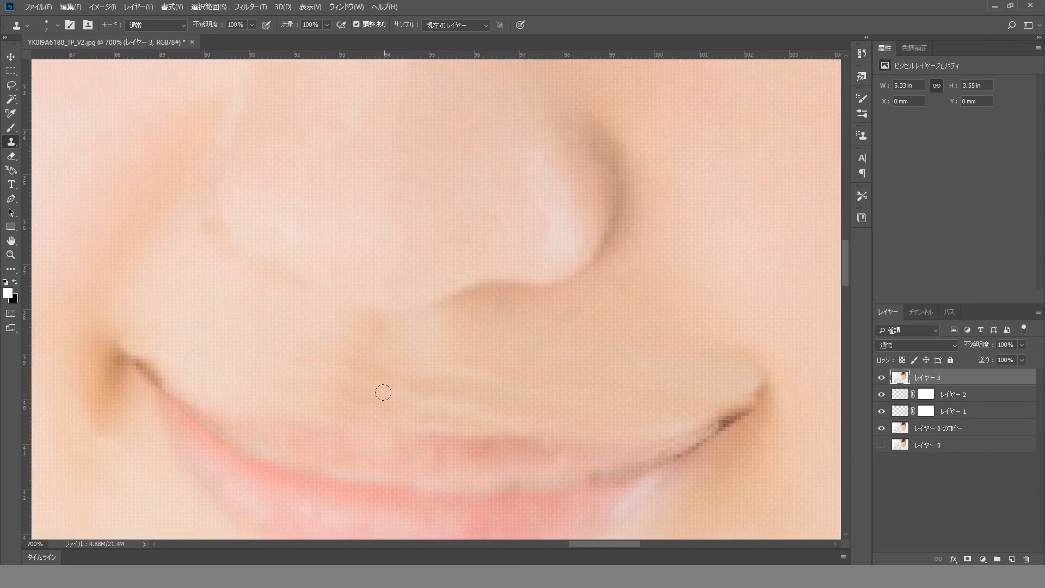
- Smooth the cloned skin between the nose and the upper lip with the Healing Brush
{"action": "left_click", "coordinate": [10, 269]}
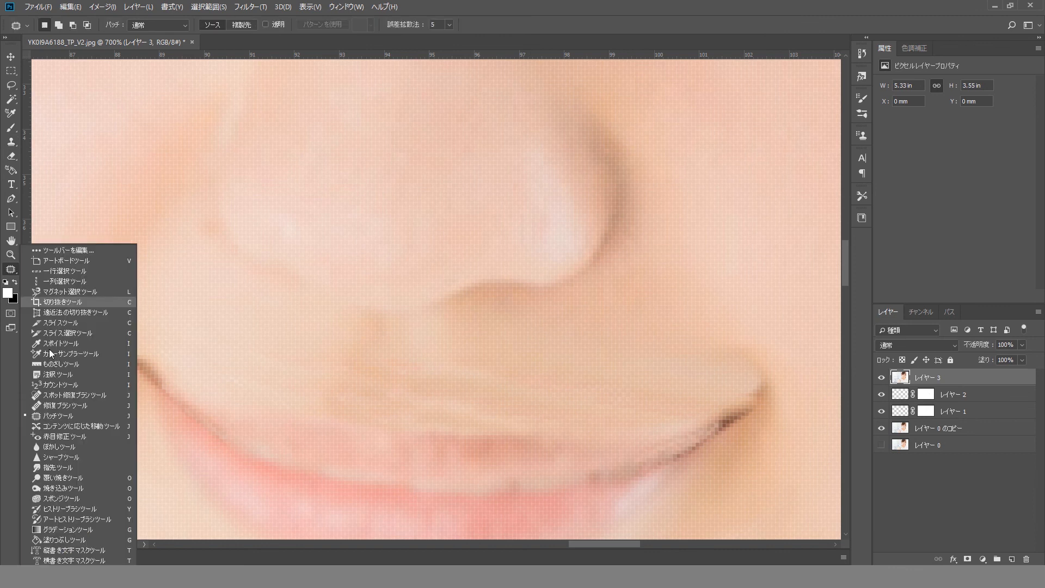
{"action": "left_click", "coordinate": [77, 414]}
{"action": "key", "text": "bracketleft"}
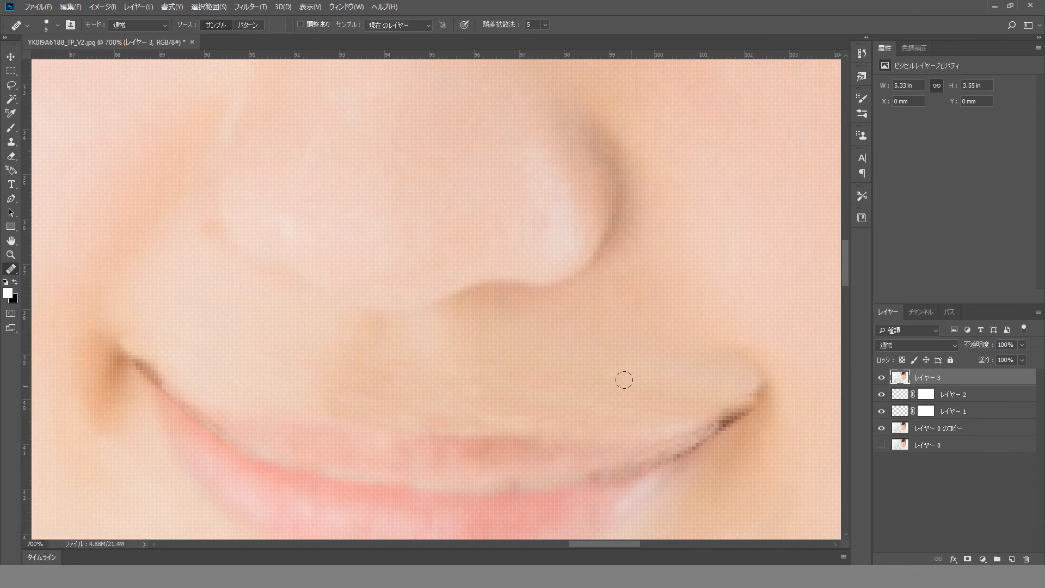
- Patch the dark shadow below the mouth corner on the phone side of the face with adjacent clean skin
{"action": "scroll", "coordinate": [205, 367], "scroll_direction": "left", "scroll_amount": 3}
{"action": "left_click", "coordinate": [10, 269]}
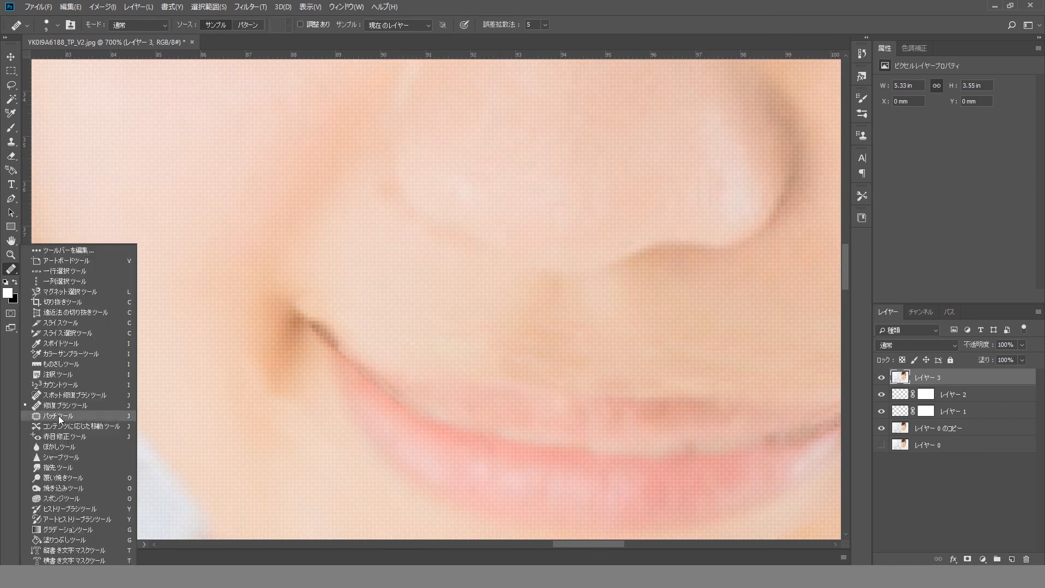
{"action": "left_click", "coordinate": [60, 419]}
{"action": "mouse_move", "coordinate": [269, 388]}
{"action": "left_mouse_down"}
{"action": "mouse_move", "coordinate": [271, 324]}
{"action": "mouse_move", "coordinate": [305, 378]}
{"action": "mouse_move", "coordinate": [249, 388]}
{"action": "left_mouse_up"}
{"action": "left_click", "coordinate": [236, 381]}
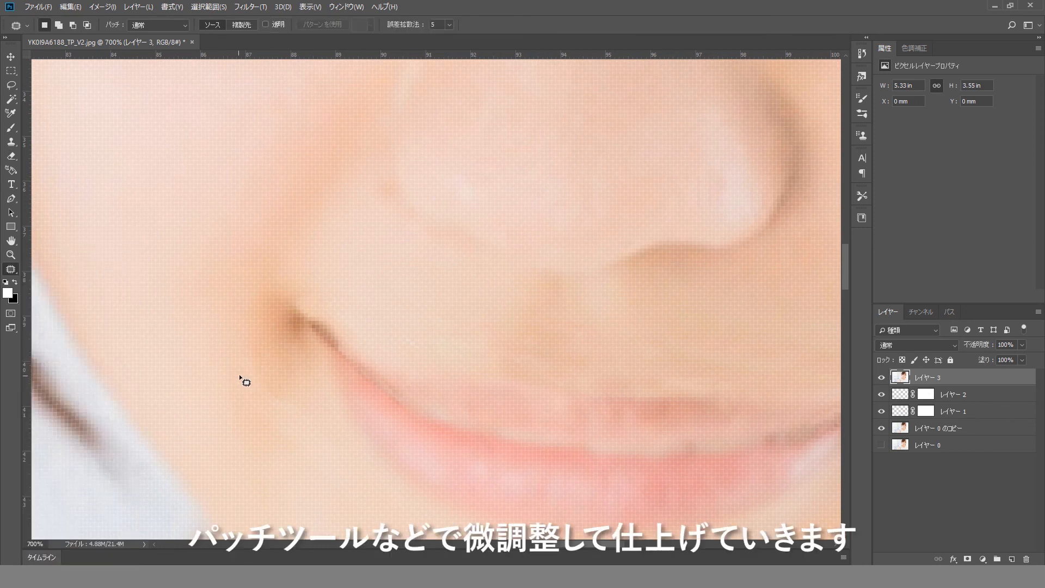
- Patch the skin edges around the mouth corner on the ponytail side with adjacent cheek skin and deselect
{"action": "scroll", "coordinate": [483, 357], "scroll_direction": "down", "scroll_amount": 7}
{"action": "scroll", "coordinate": [475, 289], "scroll_direction": "up", "scroll_amount": 7}
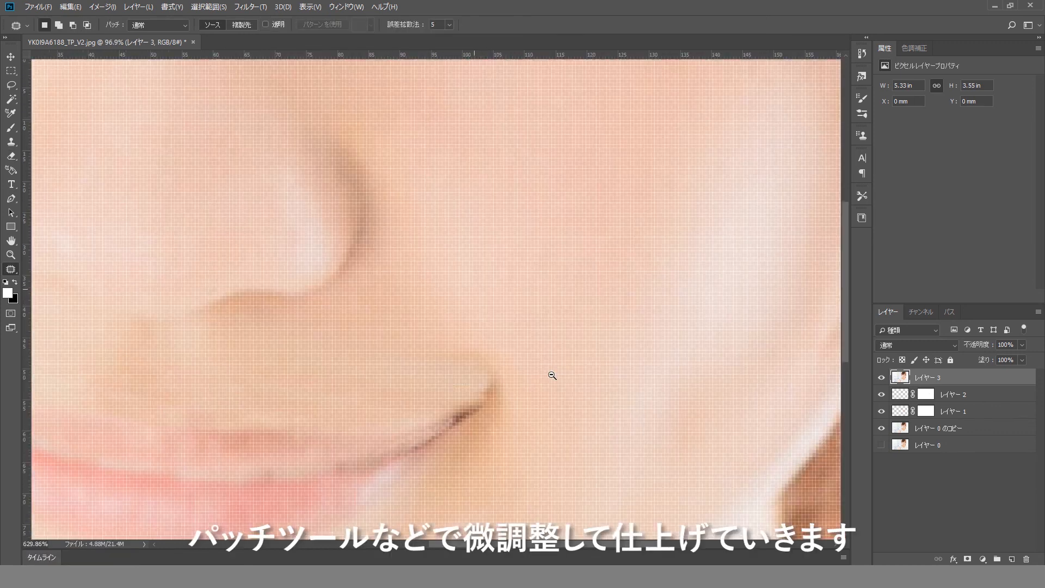
{"action": "mouse_move", "coordinate": [421, 355]}
{"action": "left_mouse_down"}
{"action": "mouse_move", "coordinate": [511, 366]}
{"action": "mouse_move", "coordinate": [532, 332]}
{"action": "left_mouse_up"}
{"action": "left_click", "coordinate": [515, 422]}
{"action": "mouse_move", "coordinate": [506, 448]}
{"action": "left_mouse_down"}
{"action": "mouse_move", "coordinate": [489, 454]}
{"action": "mouse_move", "coordinate": [502, 449]}
{"action": "mouse_move", "coordinate": [517, 376]}
{"action": "mouse_move", "coordinate": [472, 456]}
{"action": "left_mouse_up"}
{"action": "left_click_drag", "start_coordinate": [515, 441], "coordinate": [587, 455]}
{"action": "key", "text": "ctrl+d"}
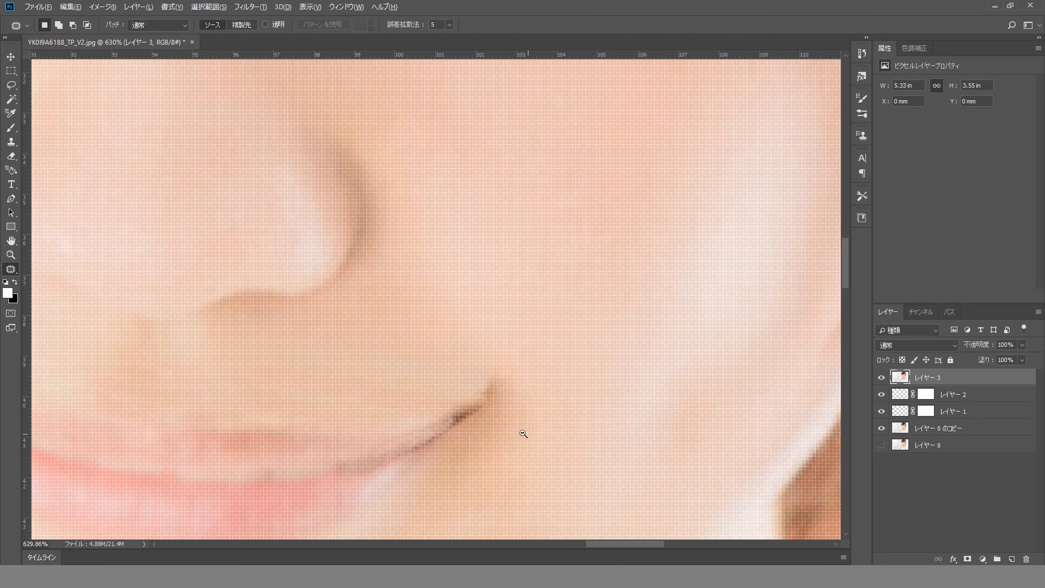
- Set the Clone Stamp to a 20 px brush at 22% opacity and softly blend the skin around the mouth
{"action": "scroll", "coordinate": [523, 434], "scroll_direction": "down", "scroll_amount": 7}
{"action": "scroll", "coordinate": [458, 348], "scroll_direction": "up", "scroll_amount": 3}
{"action": "scroll", "coordinate": [448, 332], "scroll_direction": "down", "scroll_amount": 1}
{"action": "scroll", "coordinate": [422, 326], "scroll_direction": "up", "scroll_amount": 2}
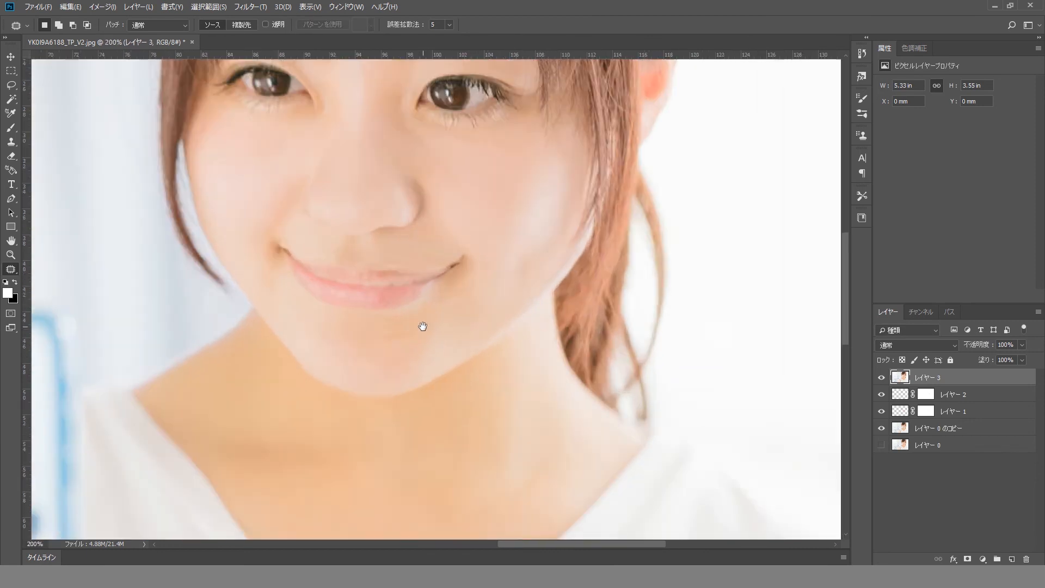
{"action": "left_click_drag", "start_coordinate": [423, 327], "coordinate": [595, 340]}
{"action": "scroll", "coordinate": [557, 344], "scroll_direction": "down", "scroll_amount": 1}
{"action": "key", "text": "s"}
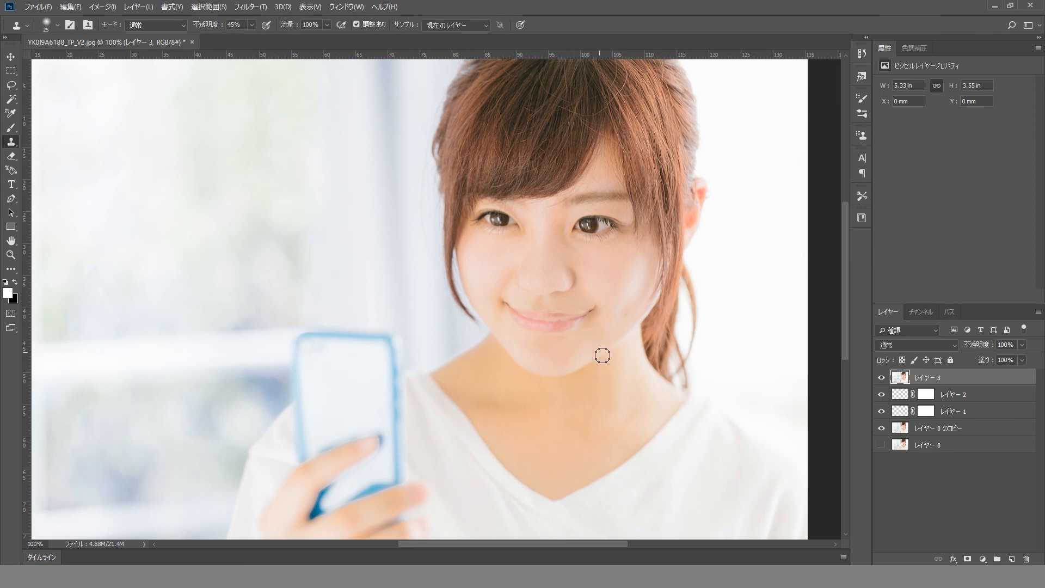
{"action": "scroll", "coordinate": [604, 299], "scroll_direction": "up", "scroll_amount": 1}
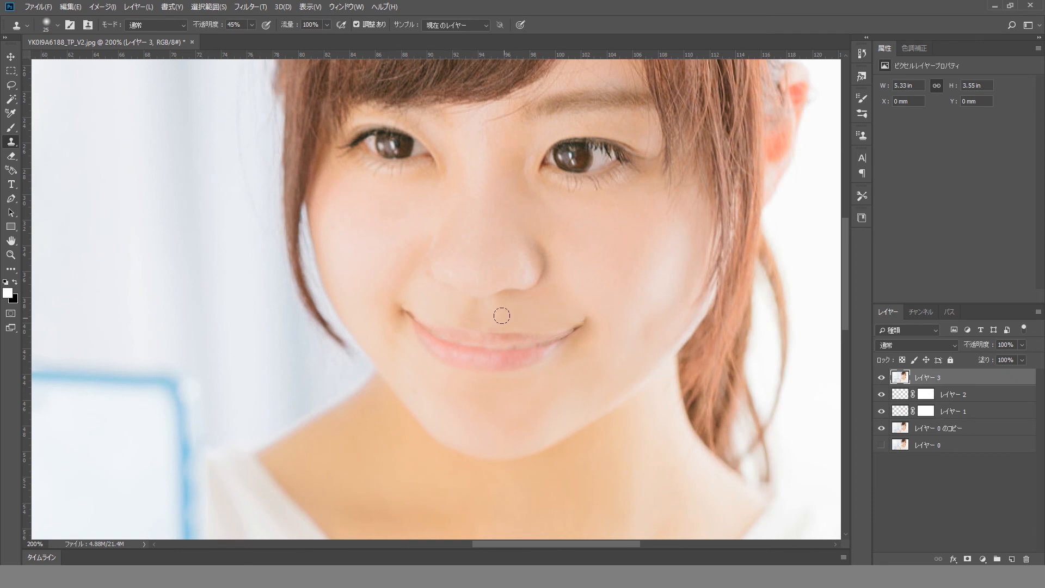
{"action": "key", "text": "bracketleft"}
{"action": "key", "text": "bracketleft"}
{"action": "key", "text": "bracketleft"}
{"action": "key", "text": "bracketright"}
{"action": "key", "text": "bracketright"}
{"action": "left_click_drag", "start_coordinate": [240, 36], "coordinate": [239, 36]}
{"action": "left_click_drag", "start_coordinate": [496, 378], "coordinate": [590, 418]}
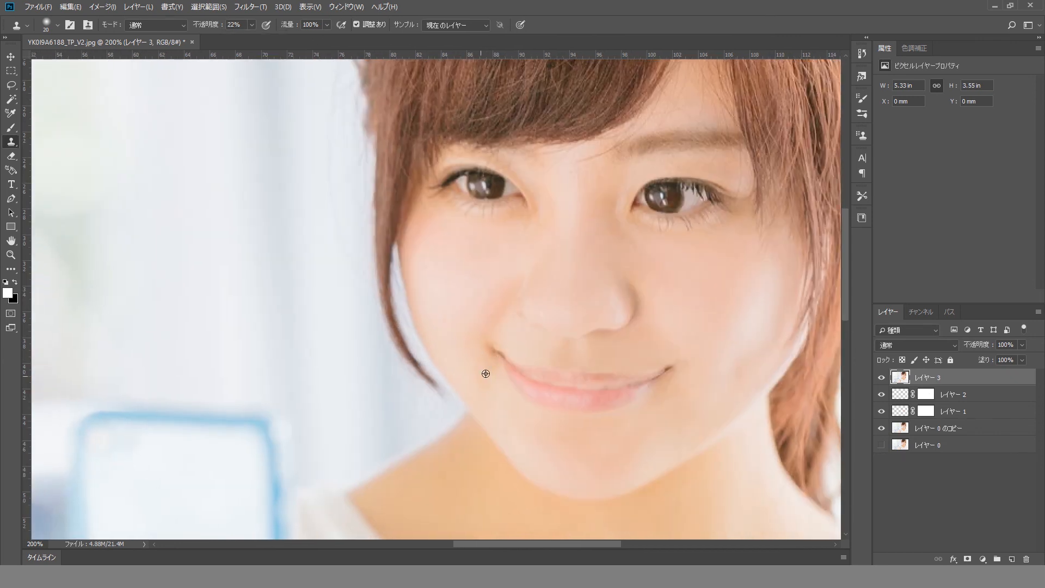
- Show the original レイヤー 0, hide the intermediate layers, and toggle レイヤー 3 to compare the photo before and after the retouch
{"action": "key", "text": "ctrl+minus"}
{"action": "key", "text": "ctrl+minus"}
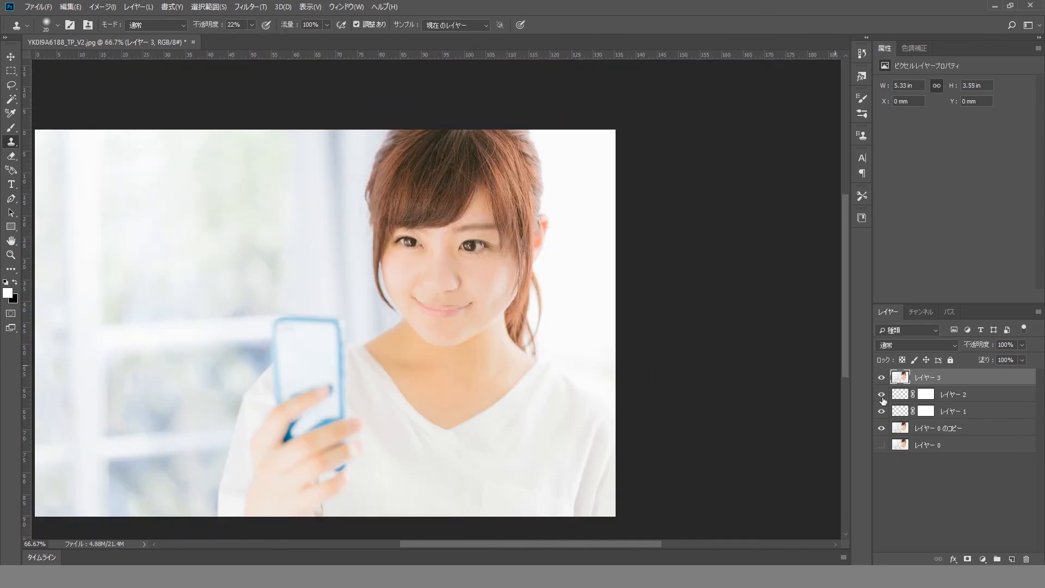
{"action": "left_click", "coordinate": [880, 427]}
{"action": "left_click", "coordinate": [880, 377]}
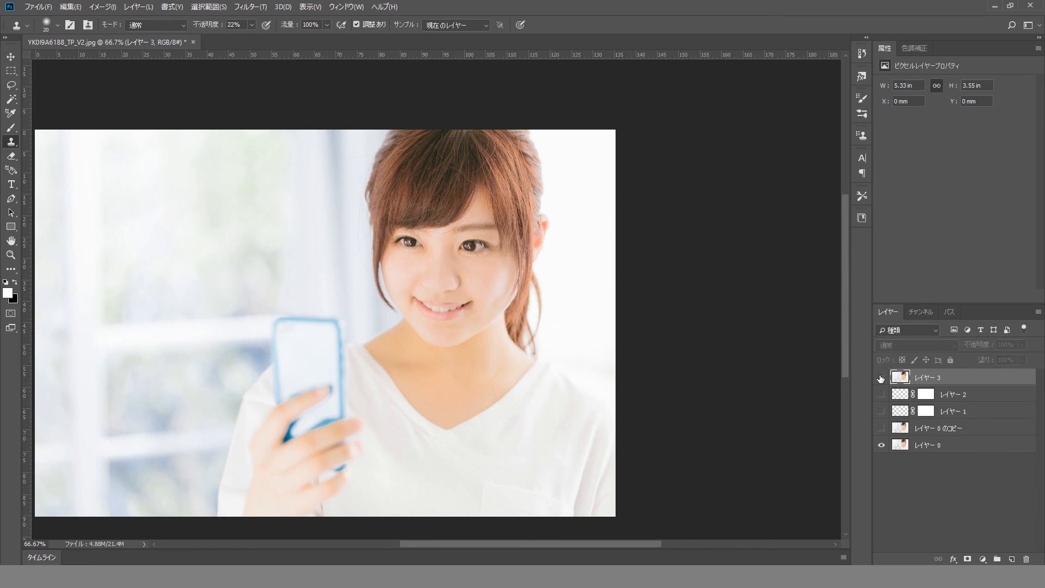
{"action": "left_click", "coordinate": [880, 377]}
{"action": "left_click", "coordinate": [880, 377]}
{"action": "left_click", "coordinate": [880, 377]}
{"action": "left_click", "coordinate": [880, 377]}
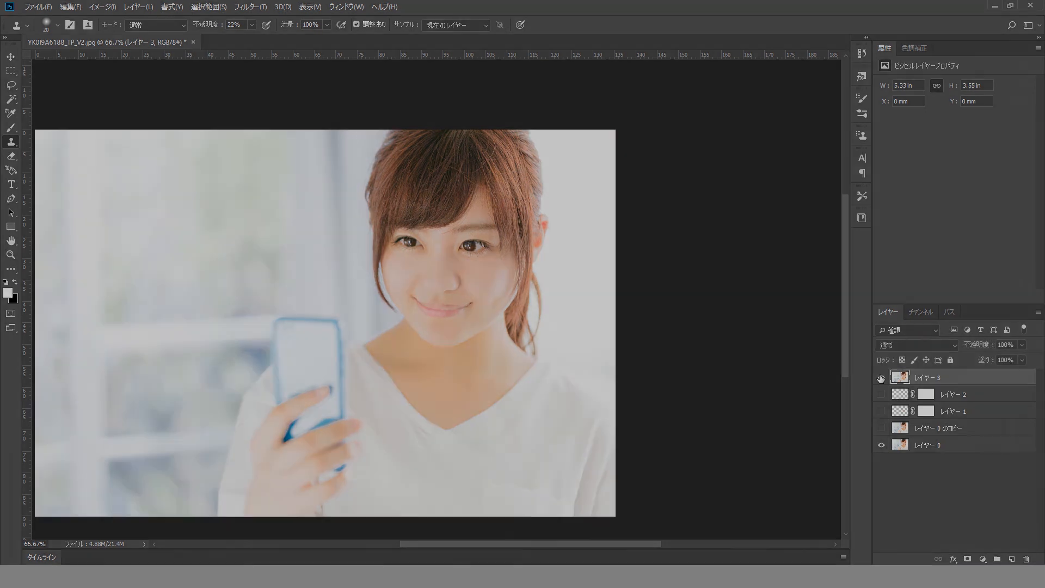